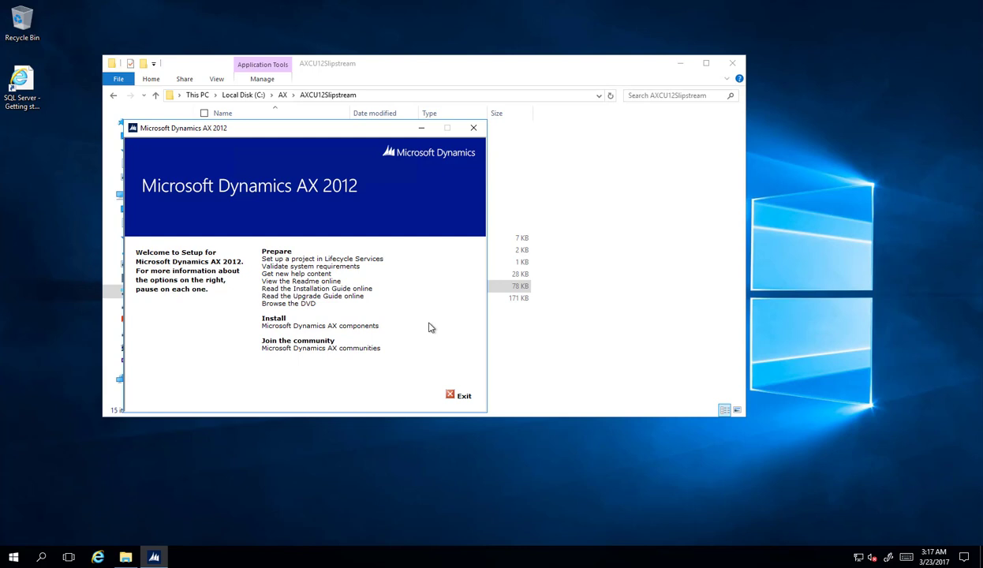
Start the Microsoft Dynamics AX components setup and accept both license terms
click(350, 328)
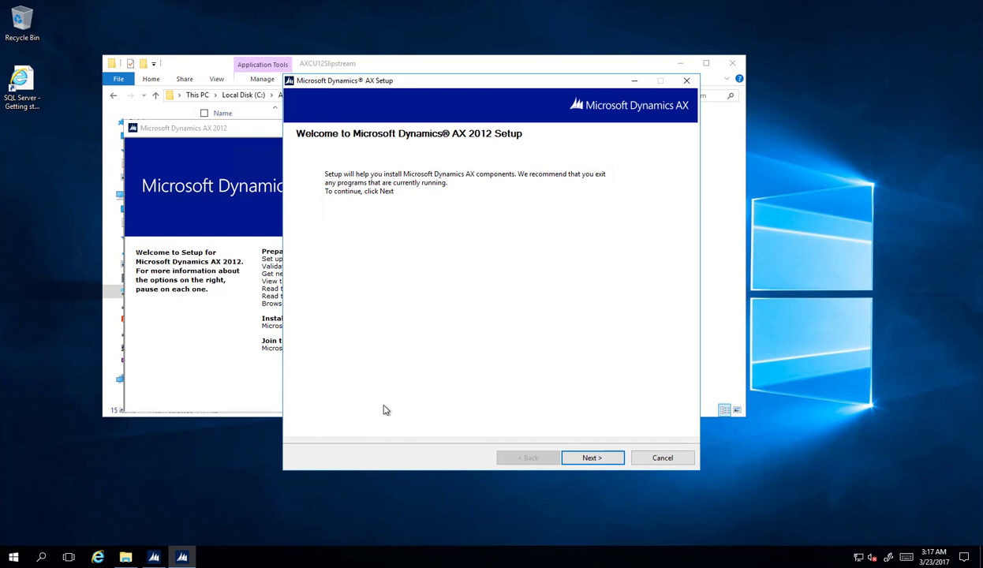
click(601, 464)
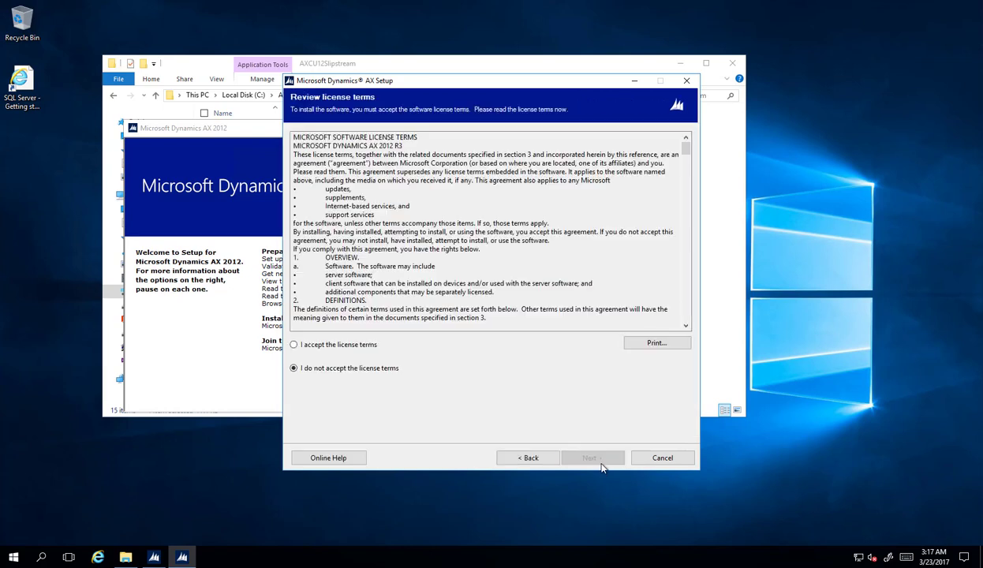
click(360, 350)
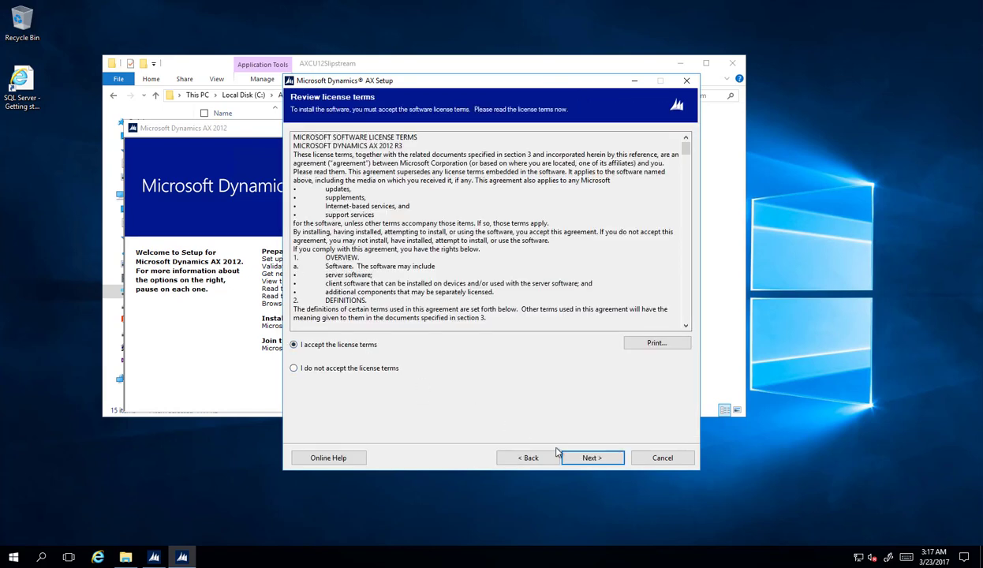
click(590, 458)
click(364, 345)
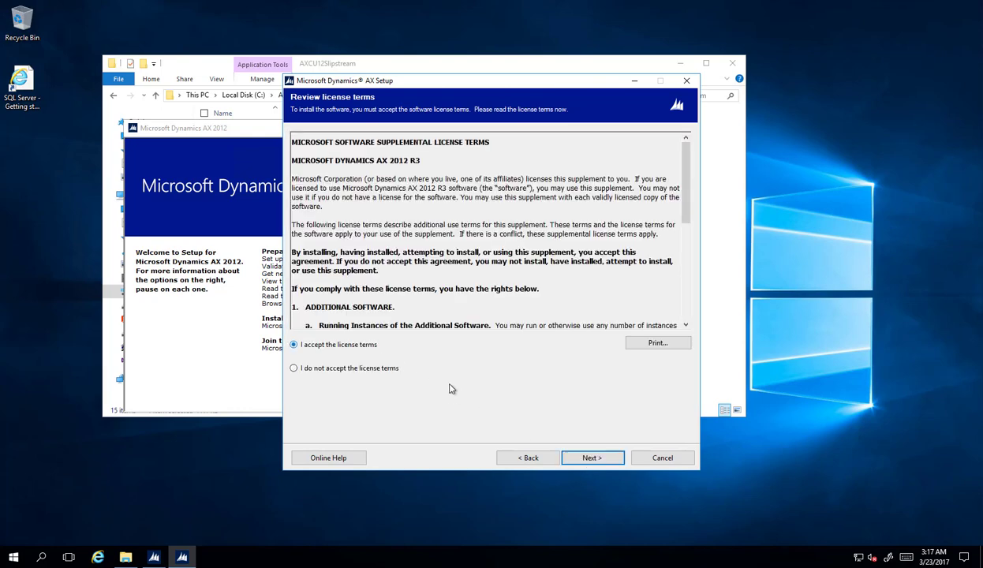
click(597, 457)
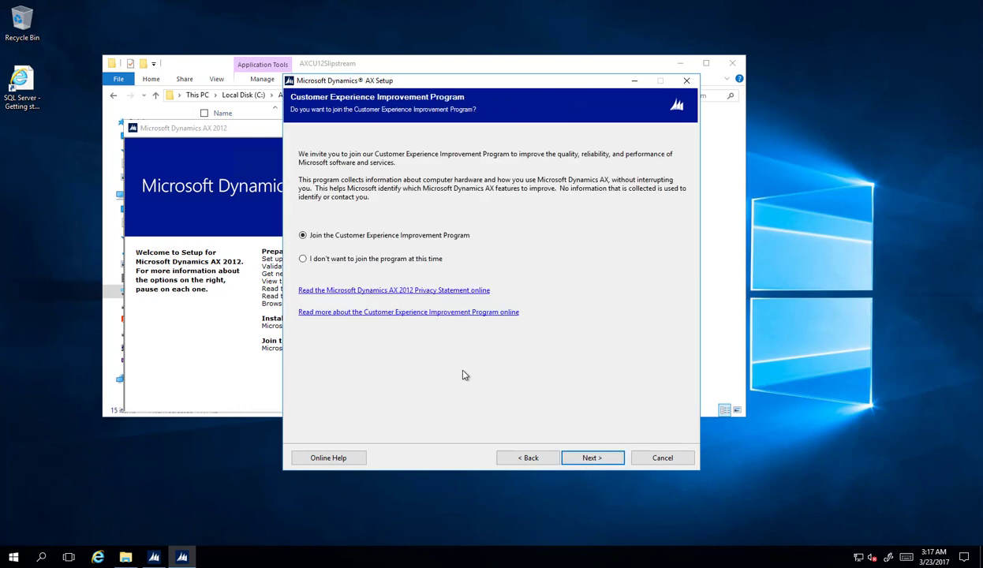
Decline the Customer Experience Improvement Program and install Setup Support Files to the default location
click(335, 257)
click(594, 459)
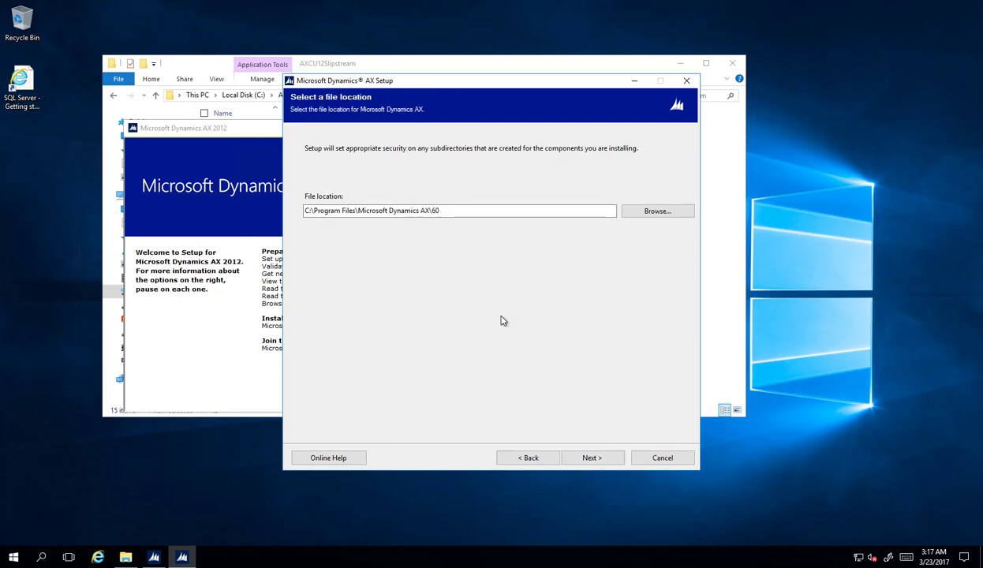
click(588, 457)
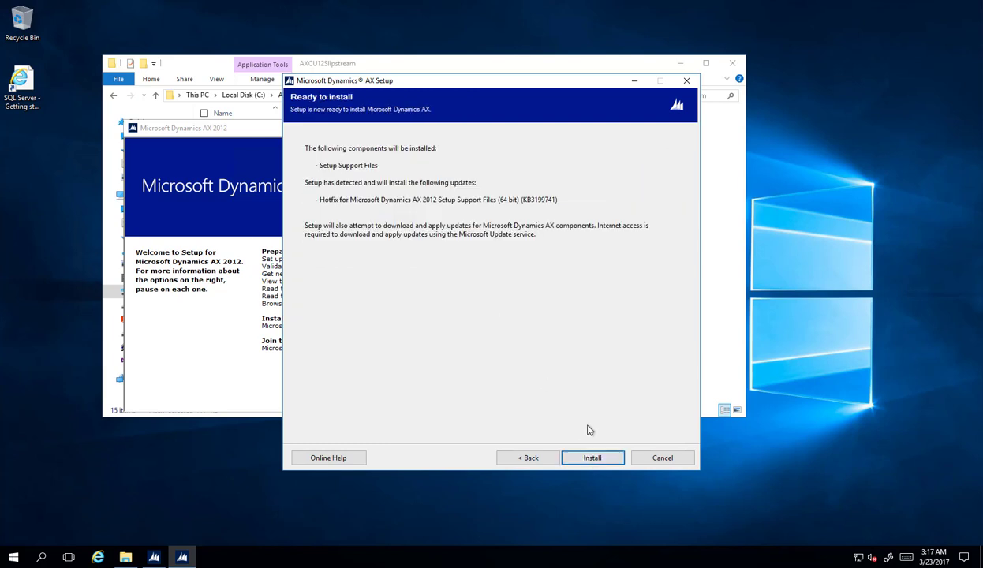
click(594, 459)
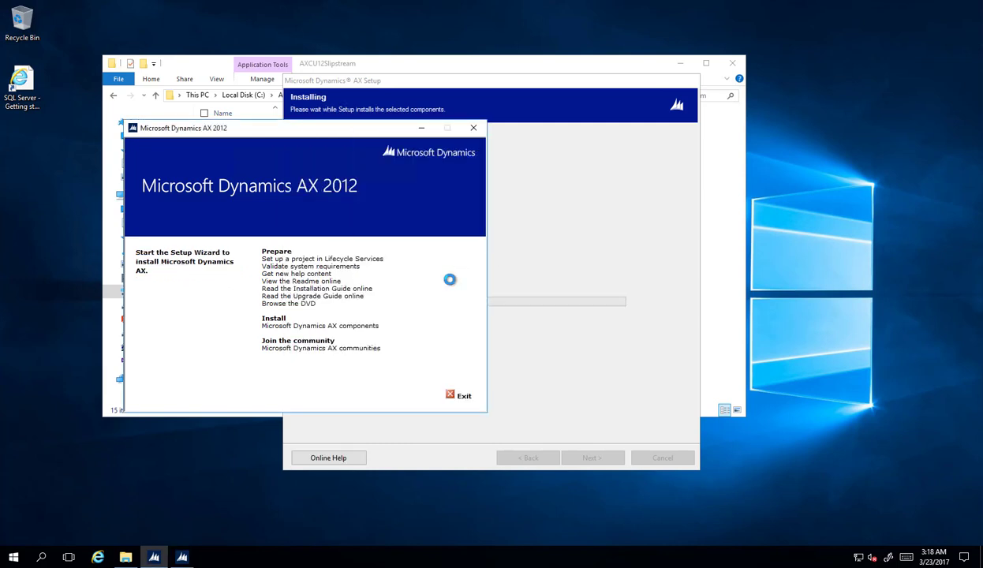
Bring the AX 2012 Setup window back to the front once Setup Support Files finish
click(510, 89)
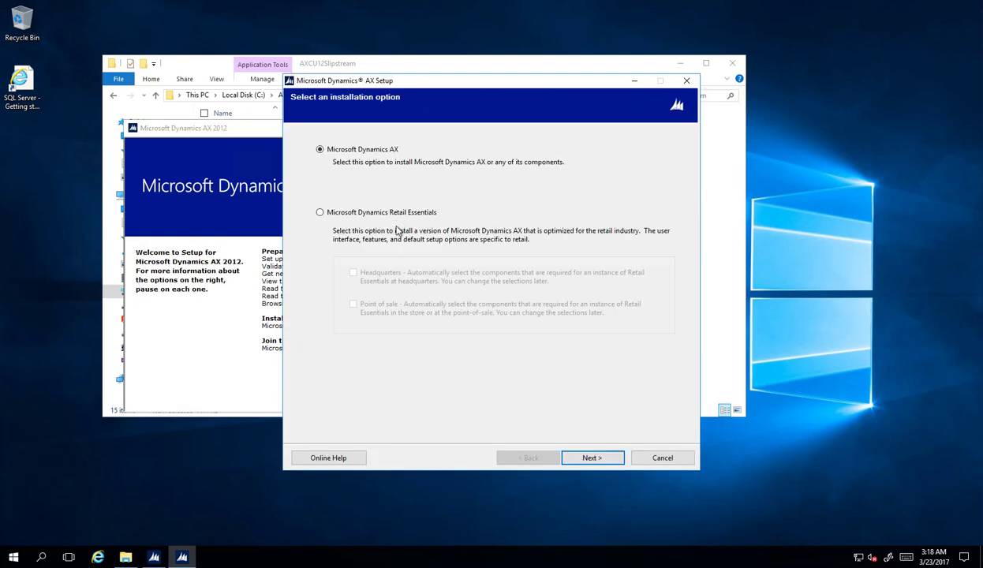
Choose a custom Microsoft Dynamics AX install including Databases, AOS and Reporting Services extensions
click(593, 459)
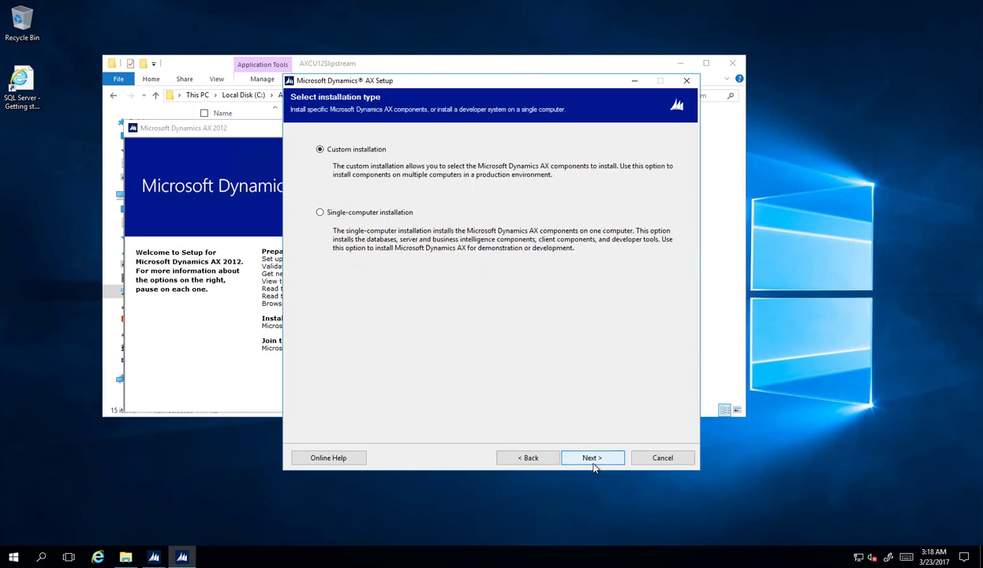
click(592, 458)
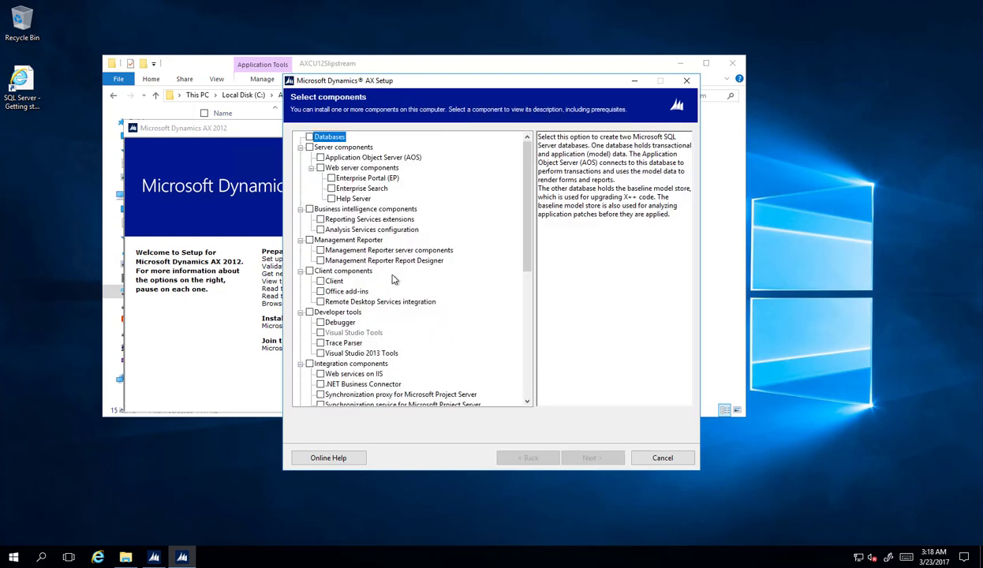
click(308, 137)
click(320, 157)
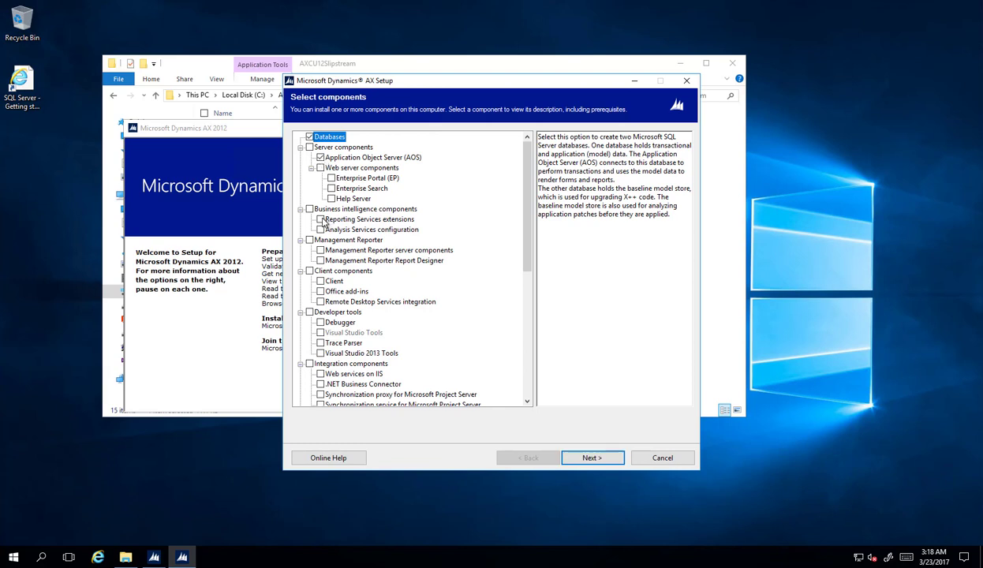
click(320, 220)
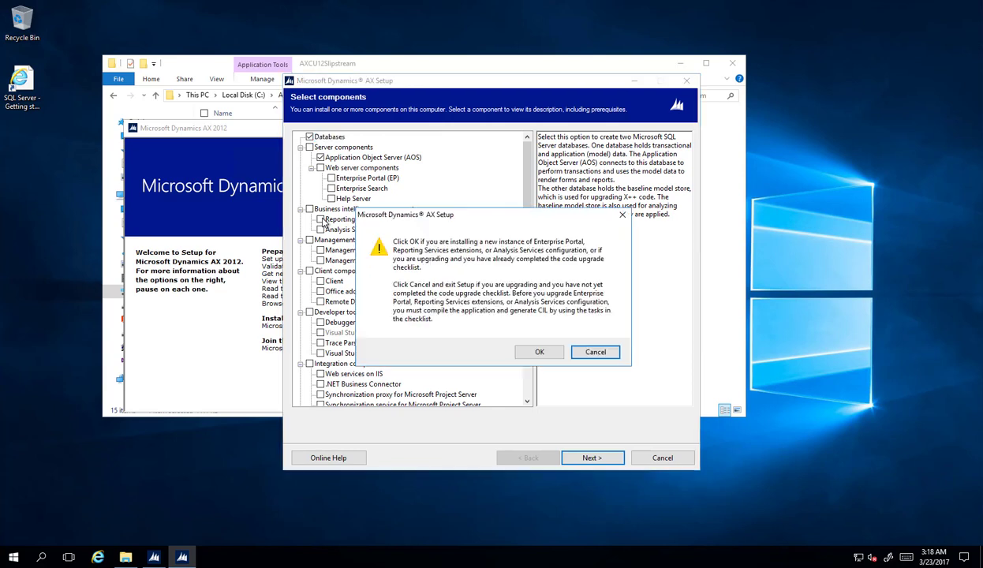
click(539, 352)
Add Client, Debugger, Trace Parser, Visual Studio 2013 Tools and Data Import/Export Framework components
click(320, 281)
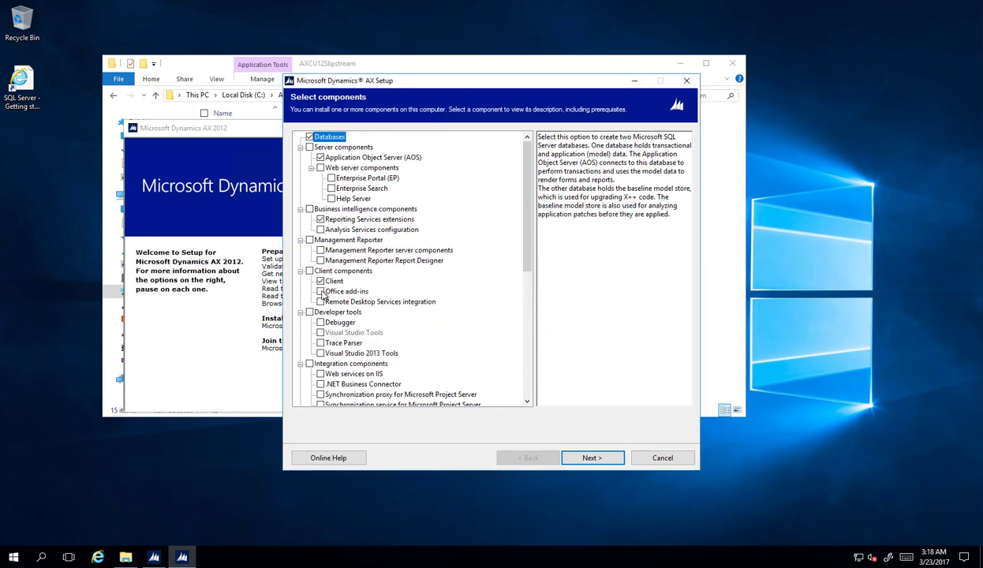
click(320, 322)
click(321, 342)
click(320, 353)
scroll(408, 351, down, 2)
scroll(410, 351, down, 3)
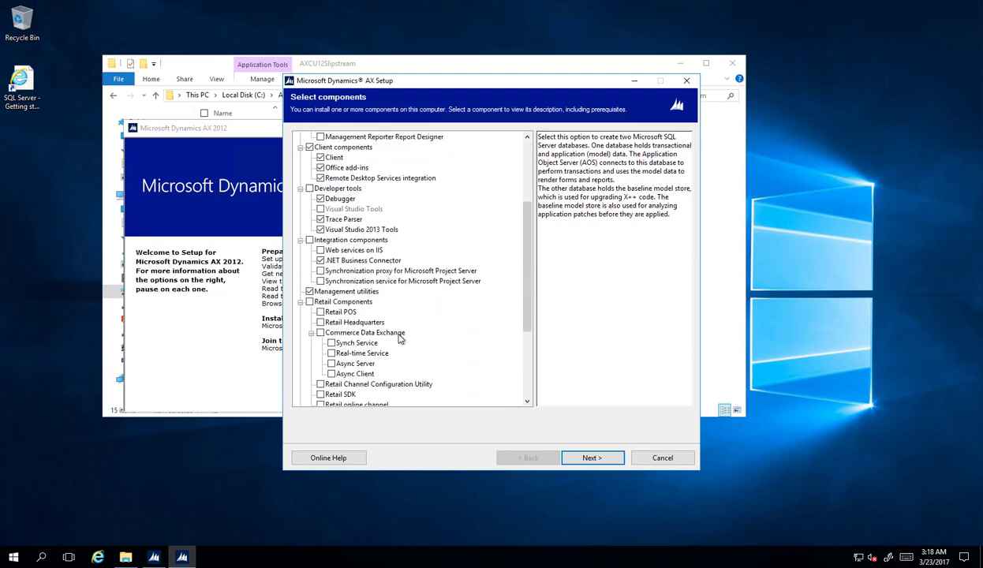
click(300, 271)
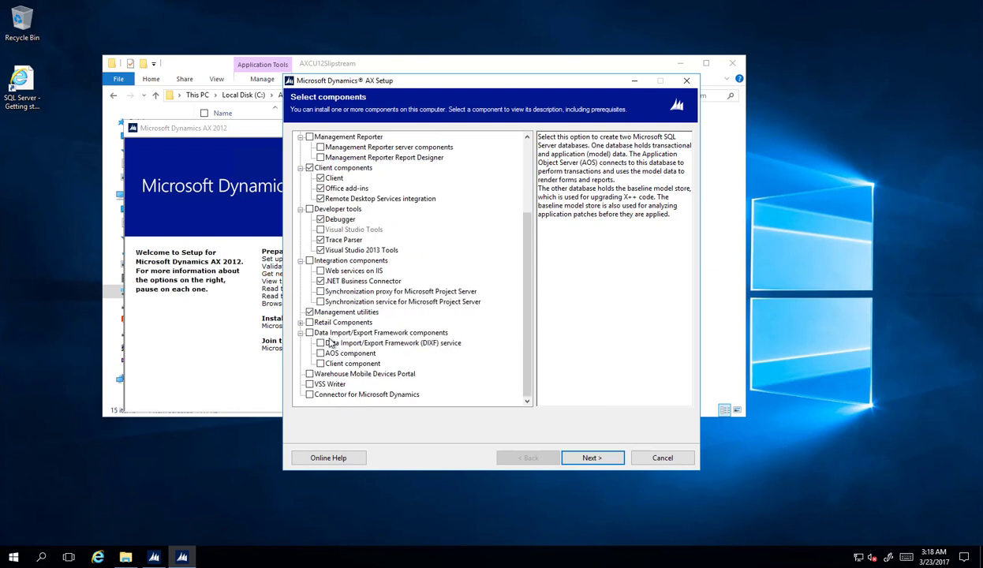
click(310, 332)
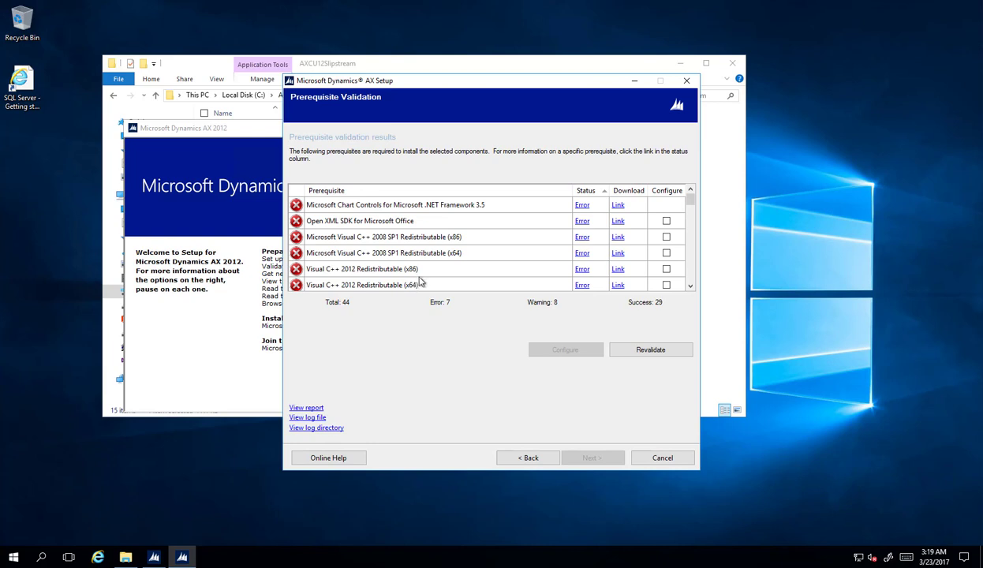
Open the download page for the failed Microsoft Chart Controls for .NET Framework 3.5 prerequisite
click(617, 207)
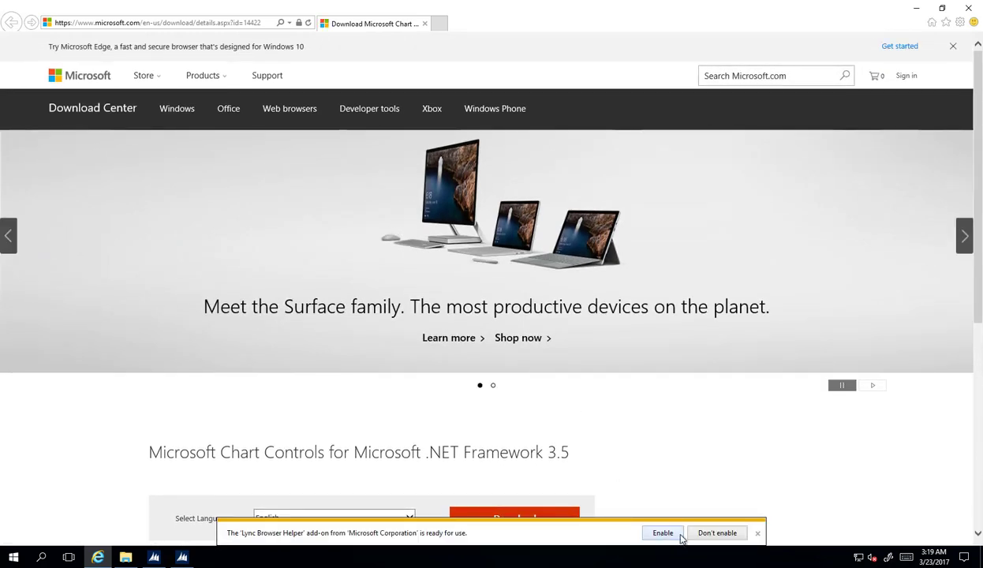
Choose MSChart.exe on the Chart Controls page and start its download
click(683, 534)
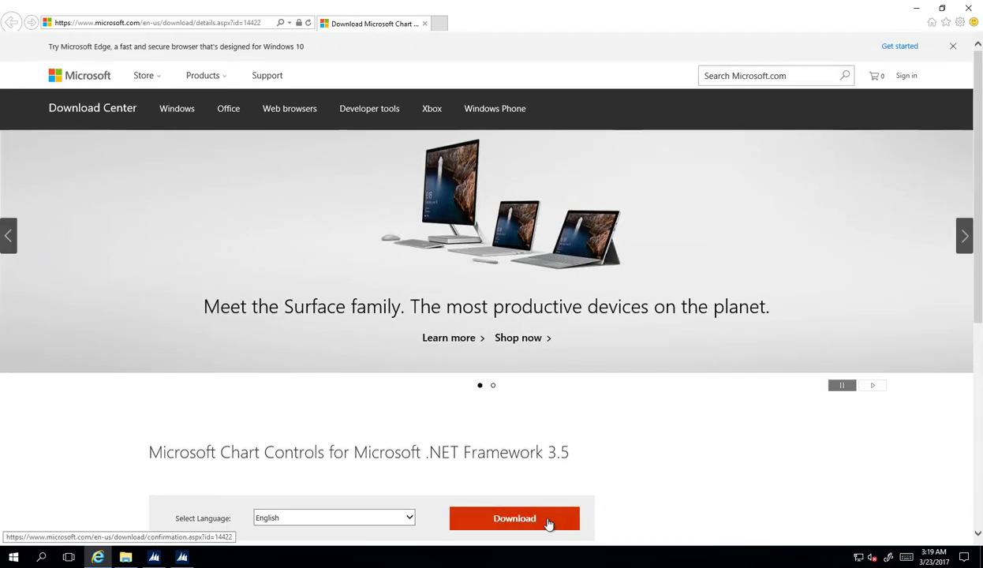
click(549, 518)
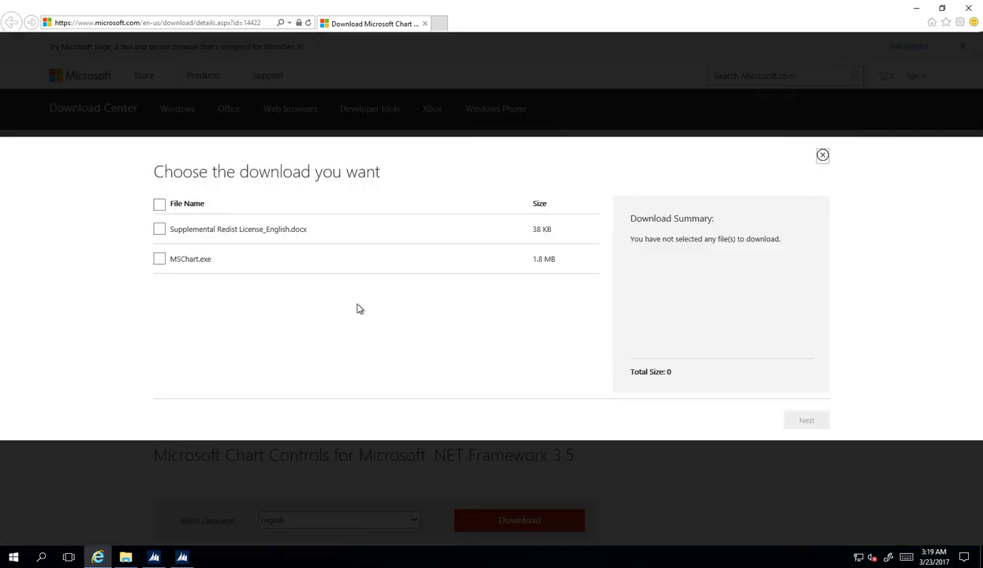
click(159, 259)
click(791, 424)
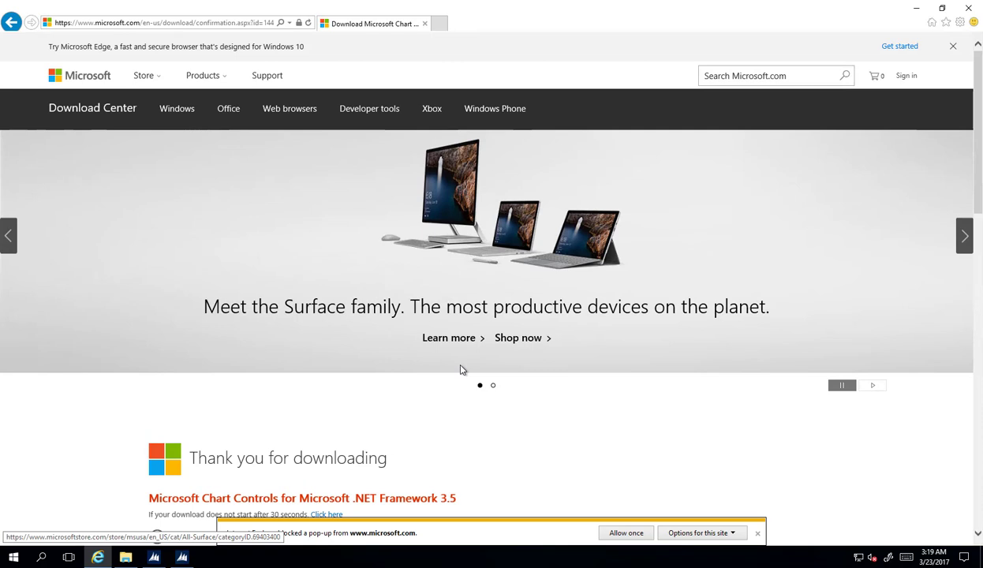
Always allow pop-ups from microsoft.com, save MSChart.exe, and return to AX Setup
click(694, 541)
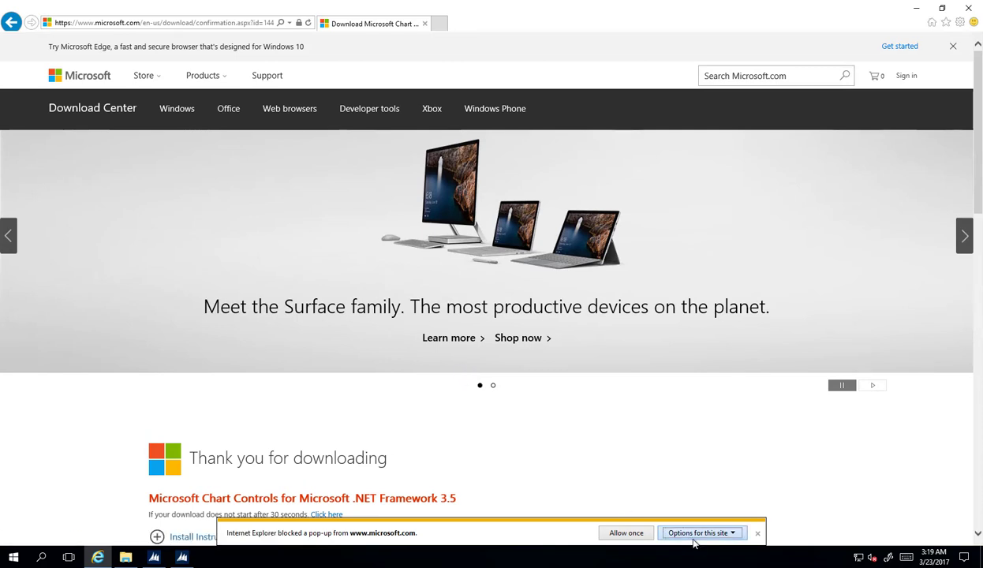
click(778, 520)
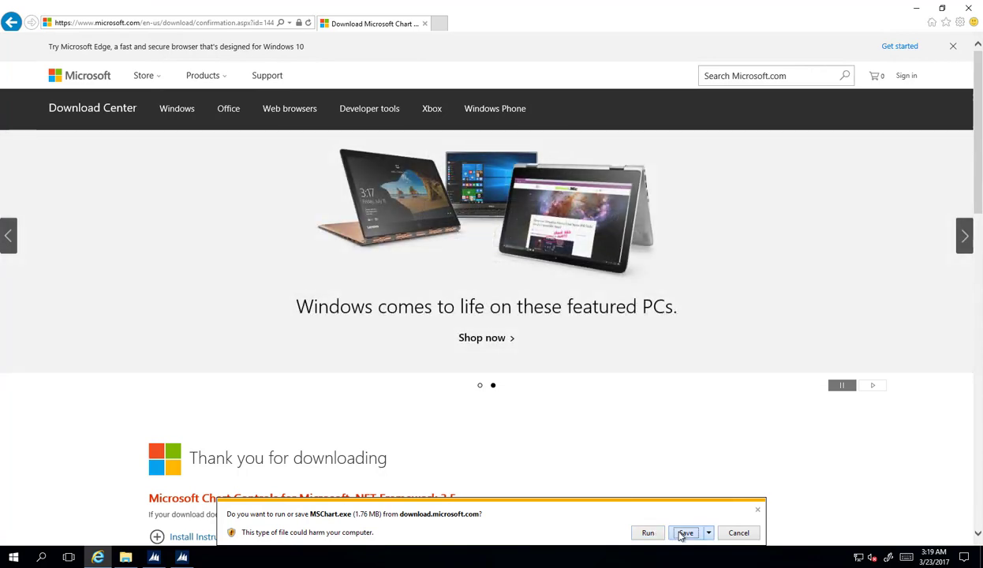
click(683, 532)
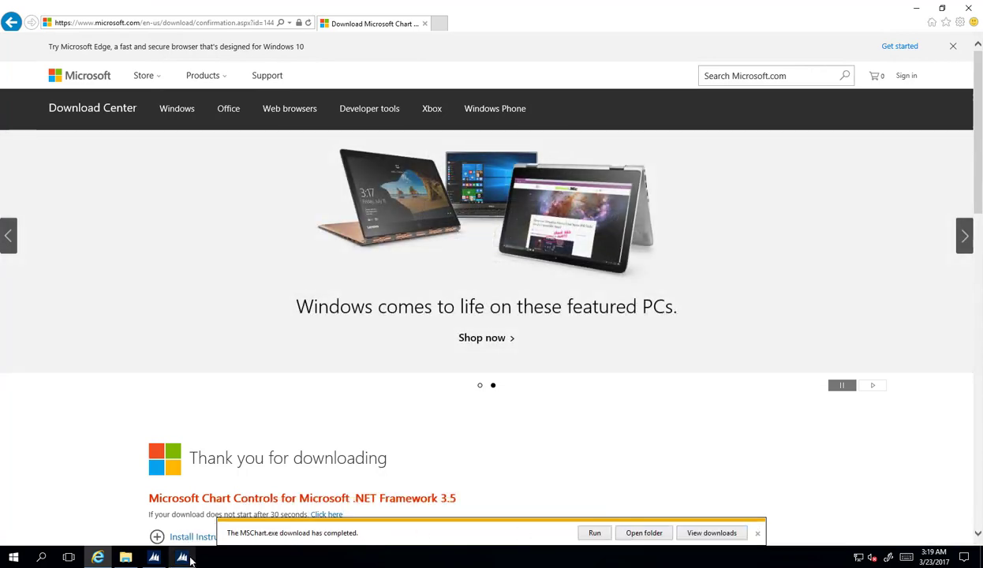
mouse_move(188, 556)
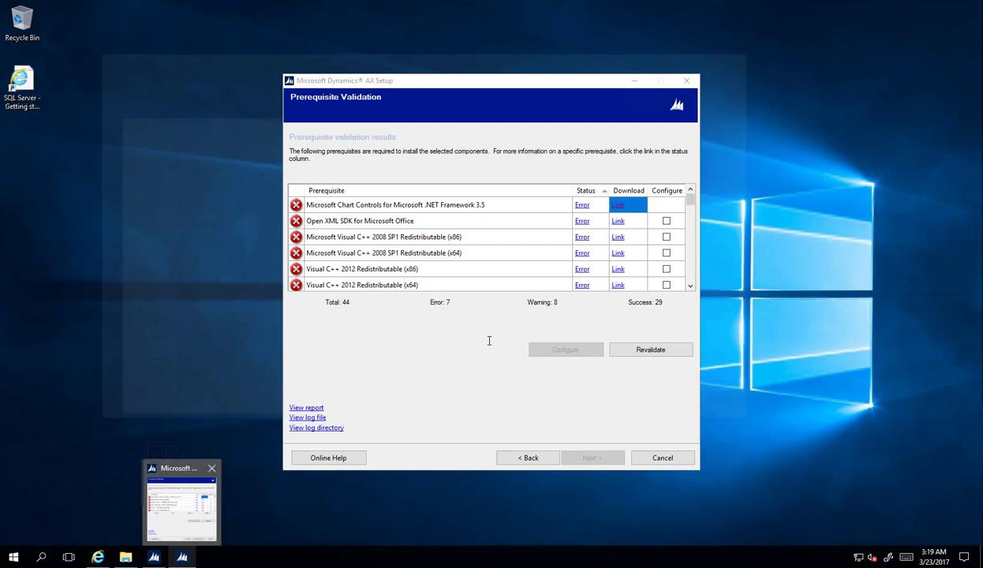
click(189, 538)
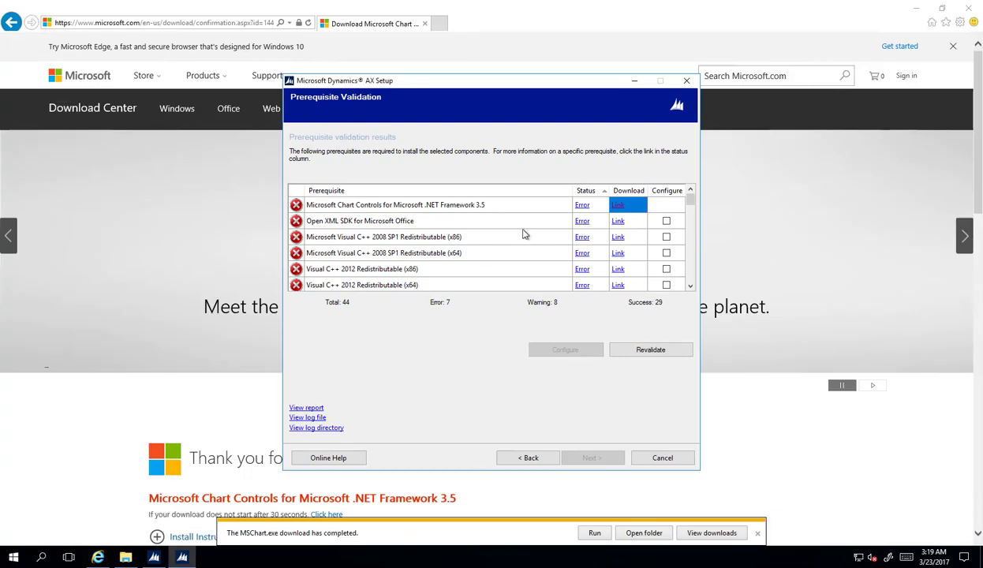
Mark ADOMD.NET and Windows Identity Foundation for configuration
scroll(521, 229, down, 1)
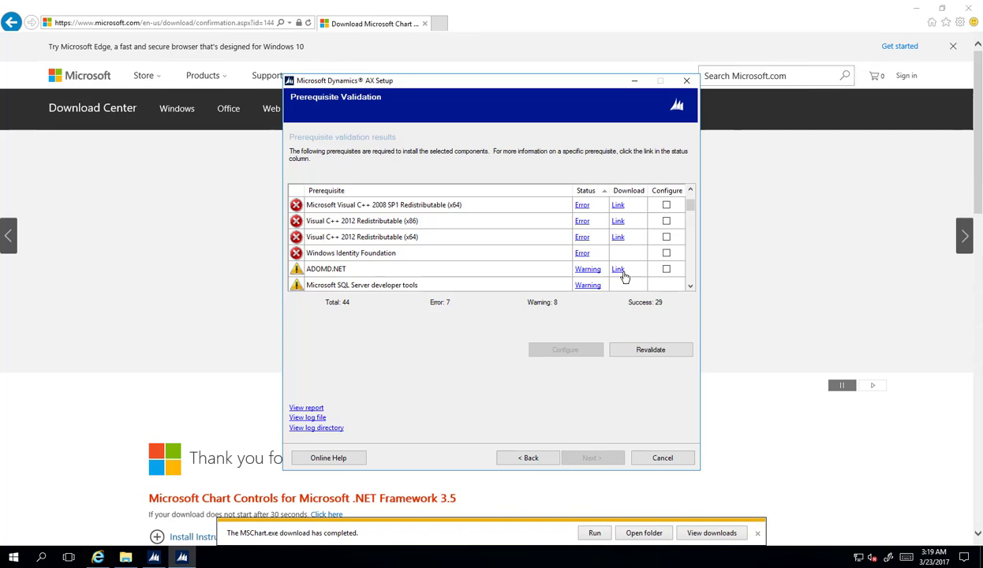
scroll(622, 270, up, 1)
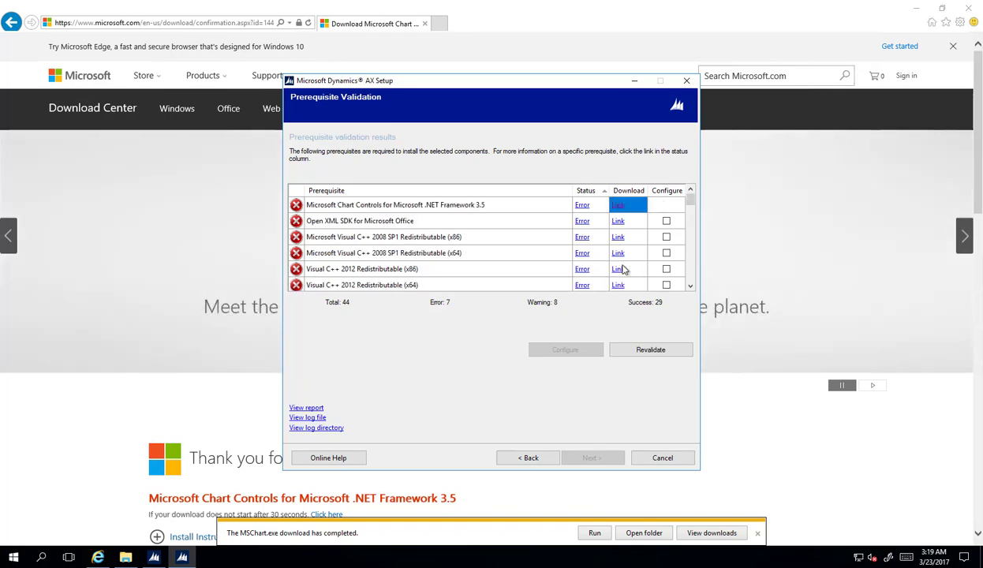
scroll(623, 270, down, 1)
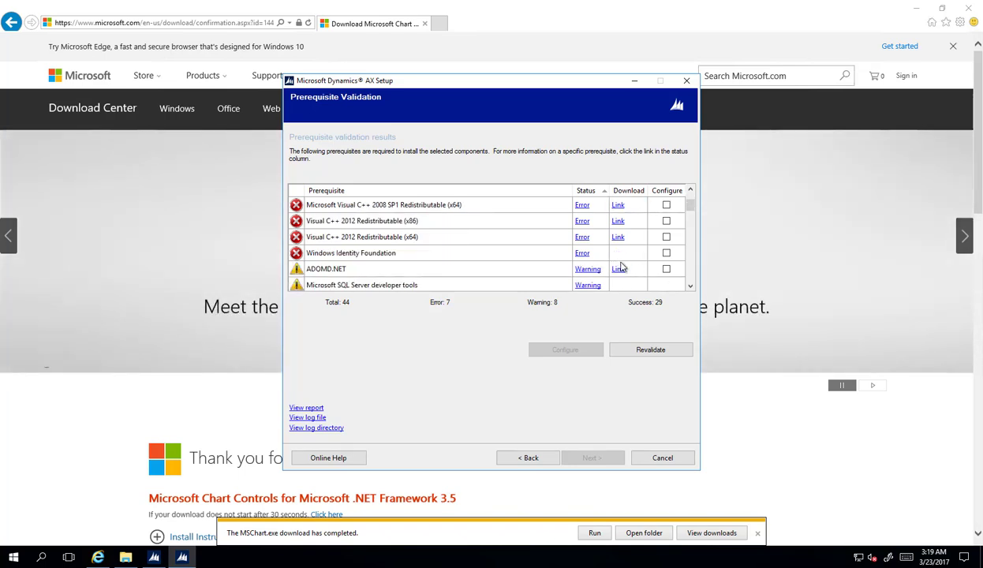
scroll(619, 272, down, 1)
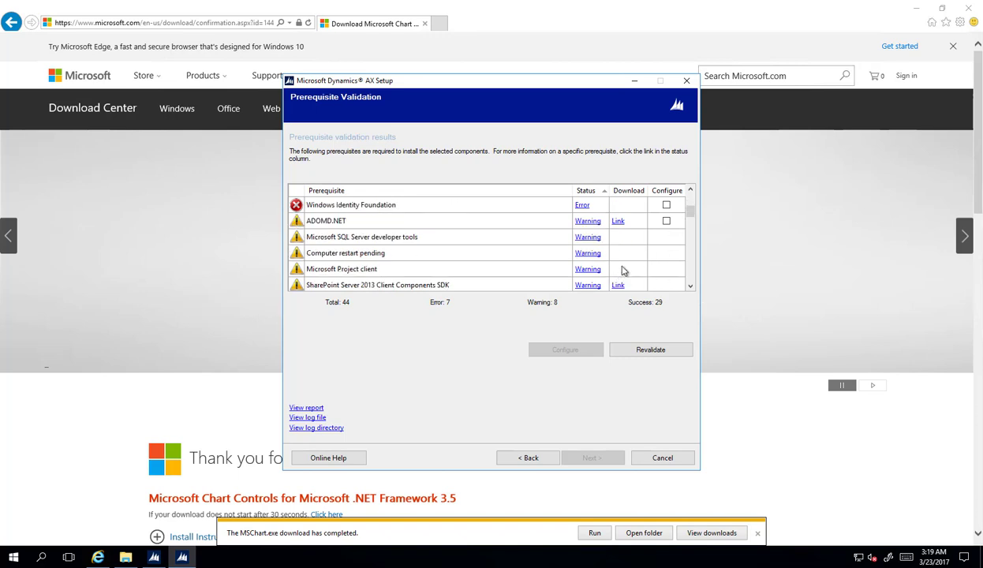
click(667, 221)
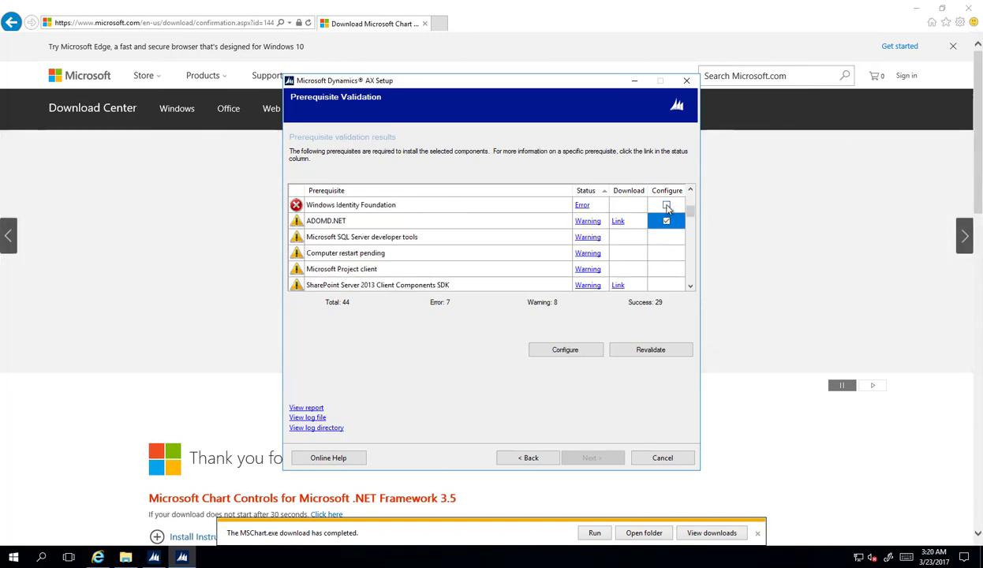
click(666, 205)
Mark the four Visual C++ 2008/2012 runtimes and Open XML SDK, then choose Configure
scroll(666, 237, up, 1)
click(666, 236)
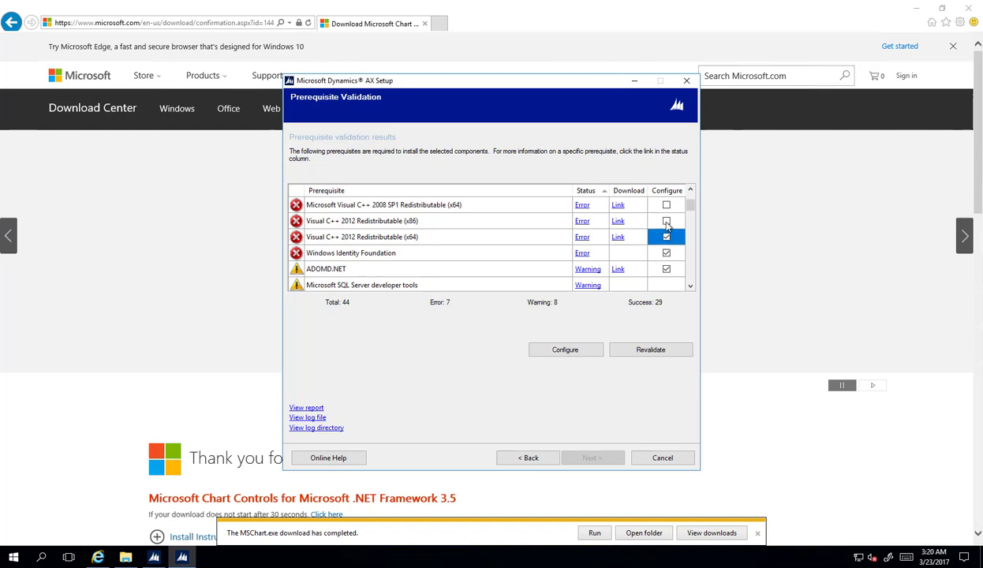
click(666, 221)
click(666, 205)
scroll(666, 219, up, 1)
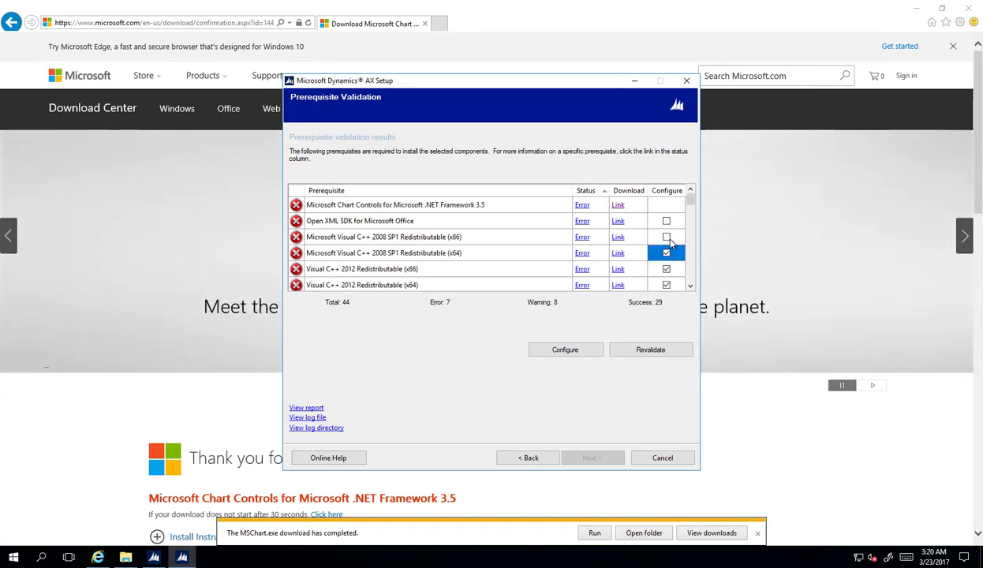
click(667, 235)
click(665, 221)
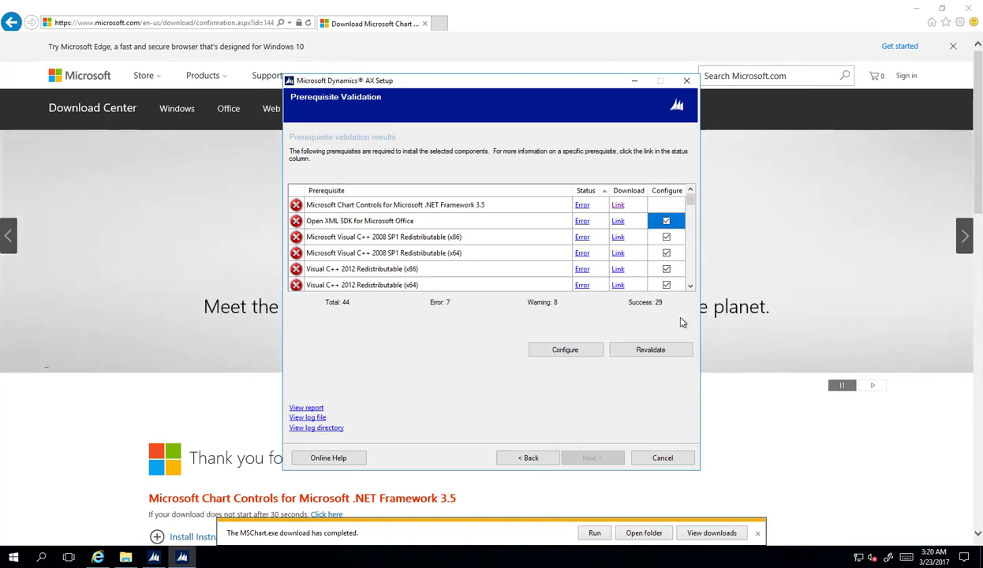
click(589, 351)
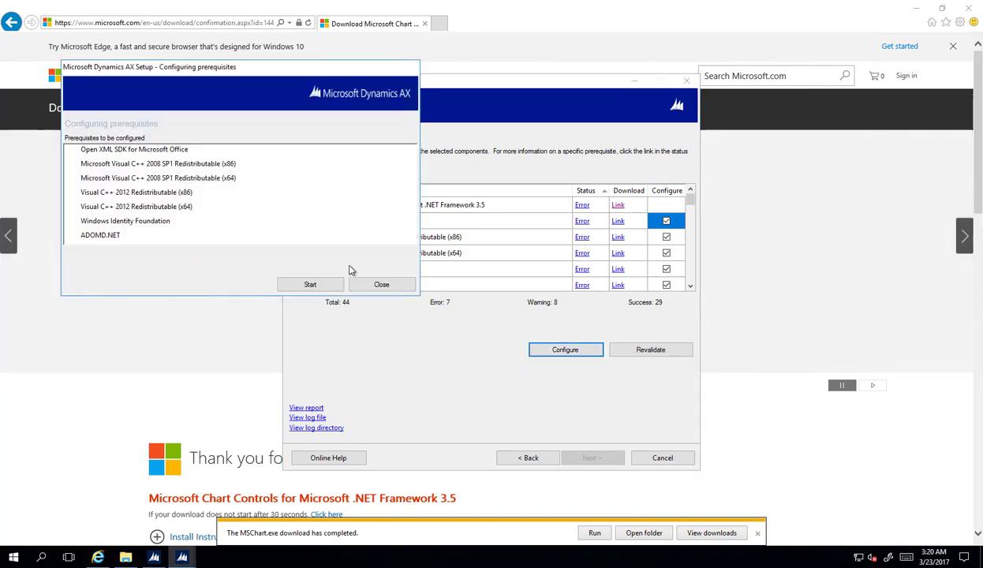
Install the seven marked prerequisites, Open XML SDK through ADOMD.NET, and close the progress window
click(312, 283)
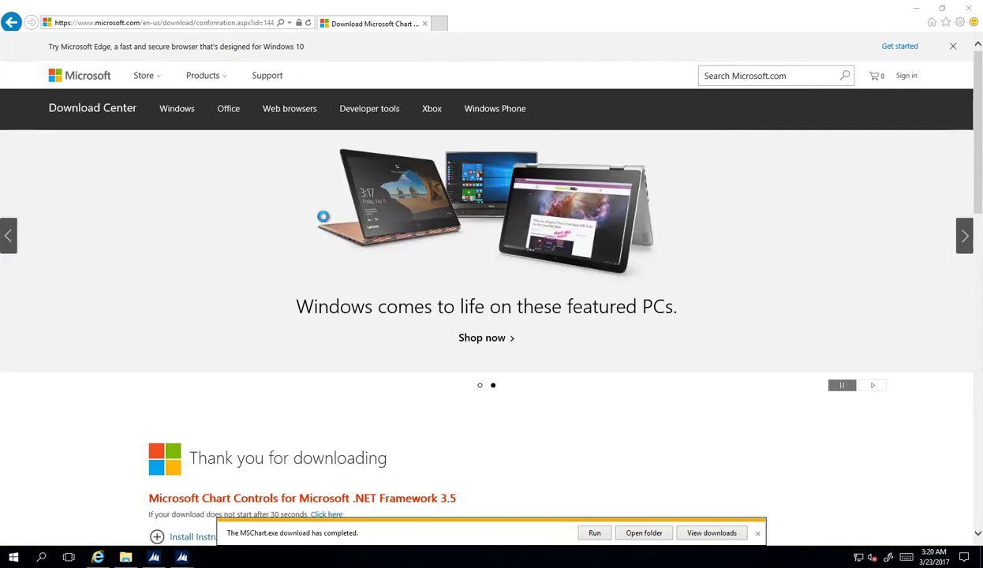
click(914, 8)
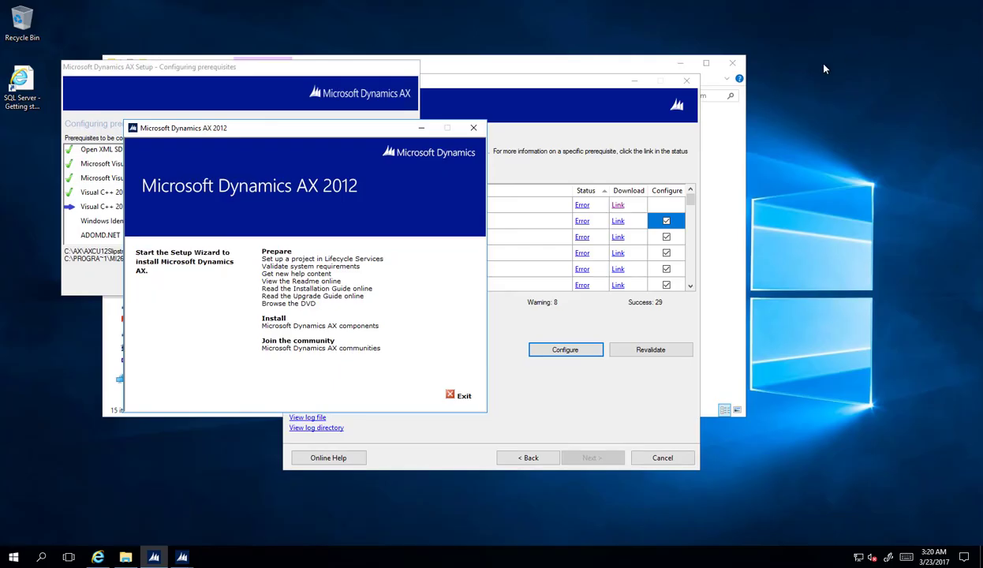
click(256, 71)
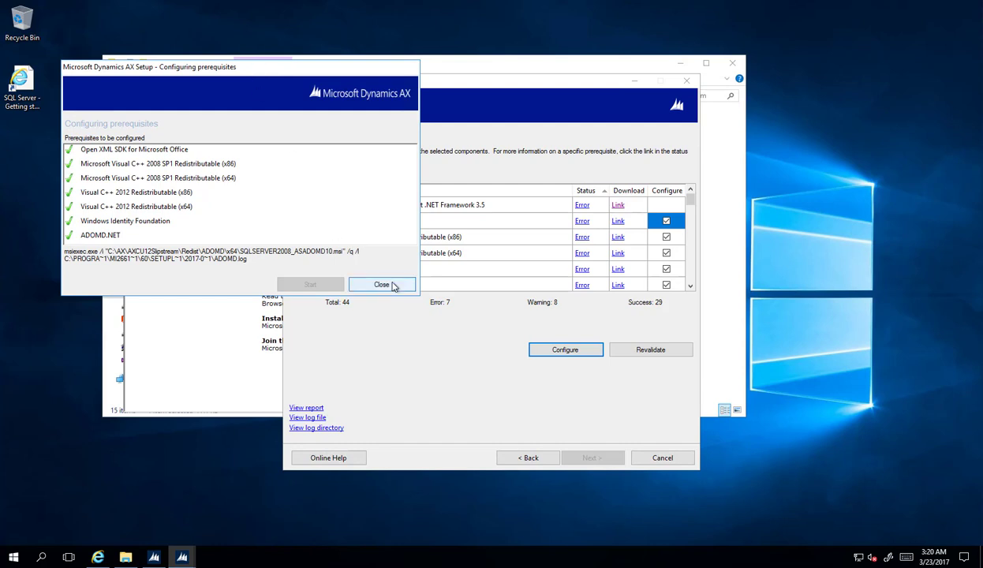
click(384, 282)
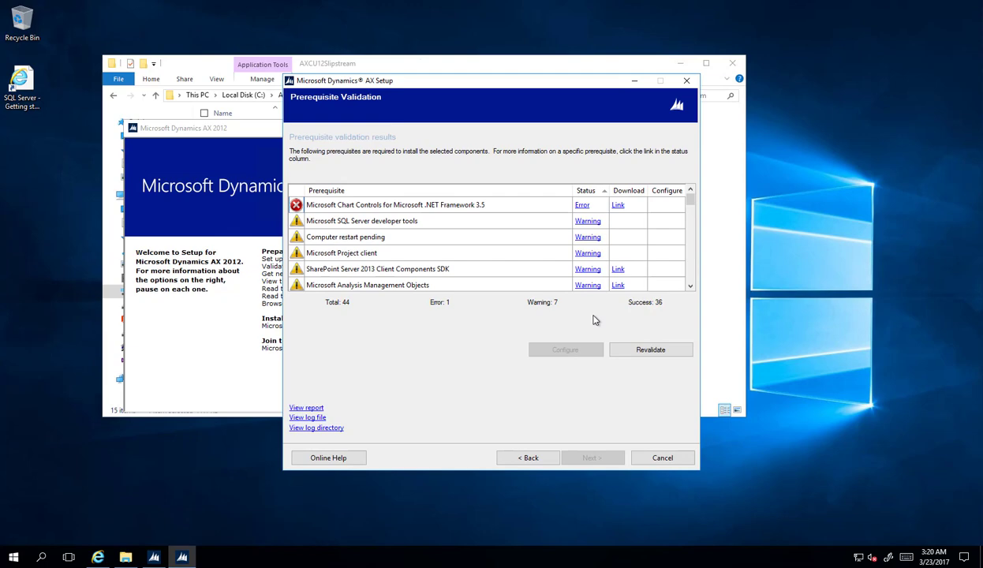
Run MSChart.exe from the browser downloads, accept its license, finish installing, and close Internet Explorer
click(98, 557)
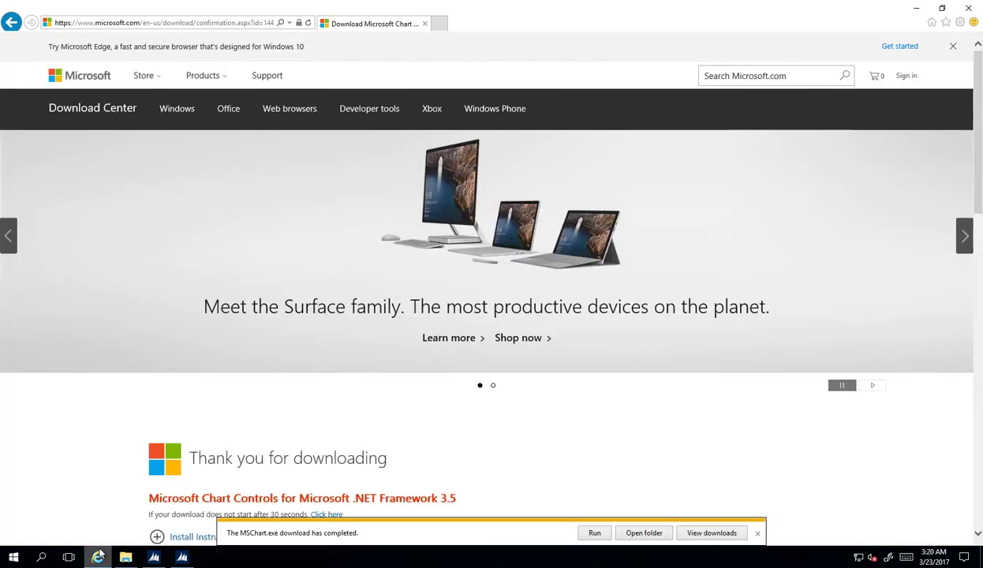
click(694, 534)
click(593, 194)
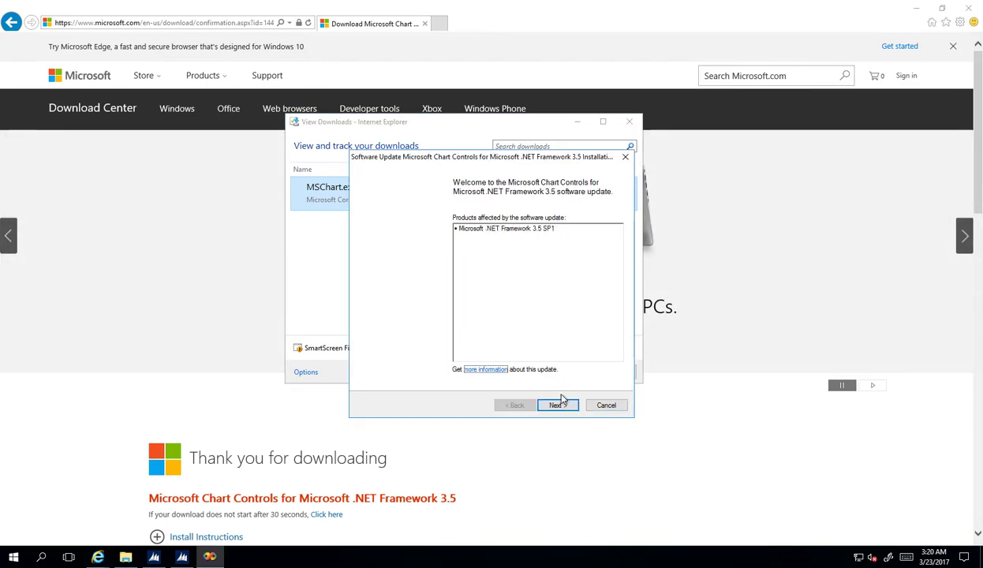
click(559, 404)
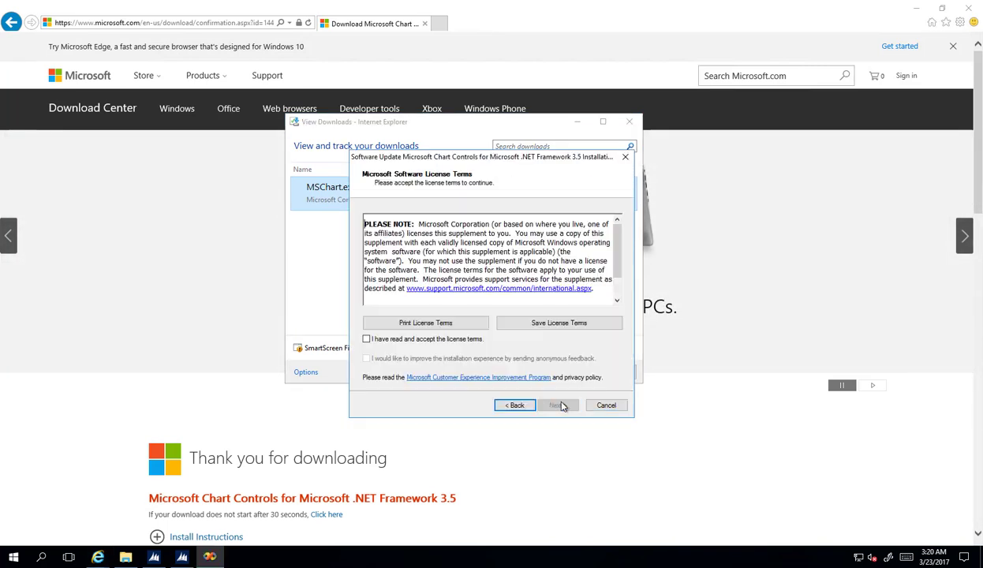
click(446, 340)
click(562, 406)
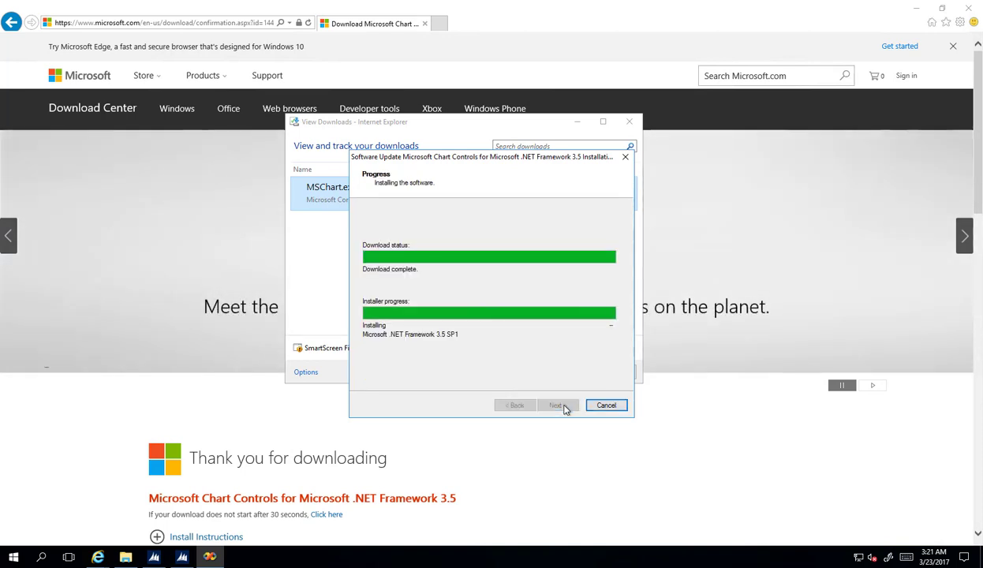
click(558, 405)
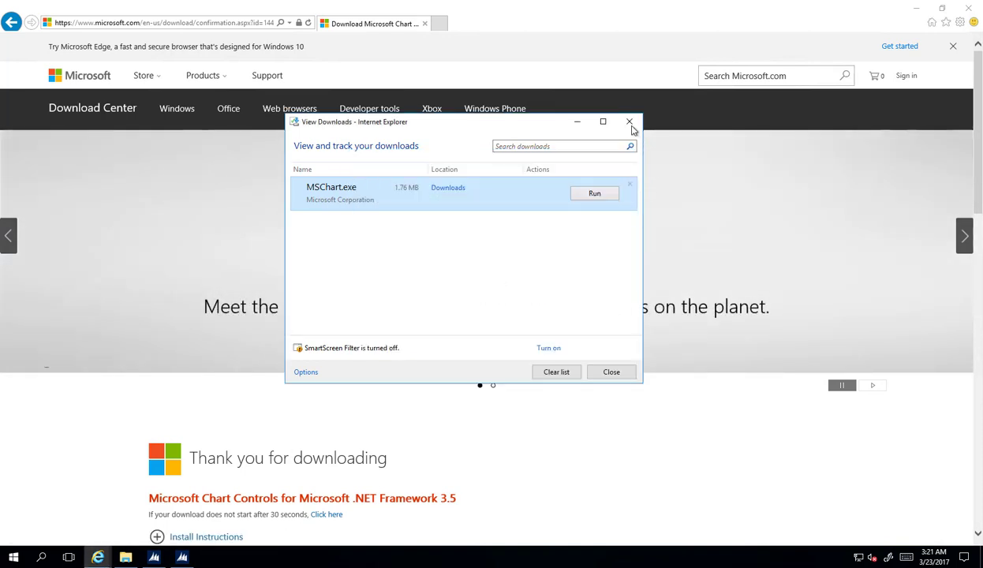
click(629, 122)
click(969, 11)
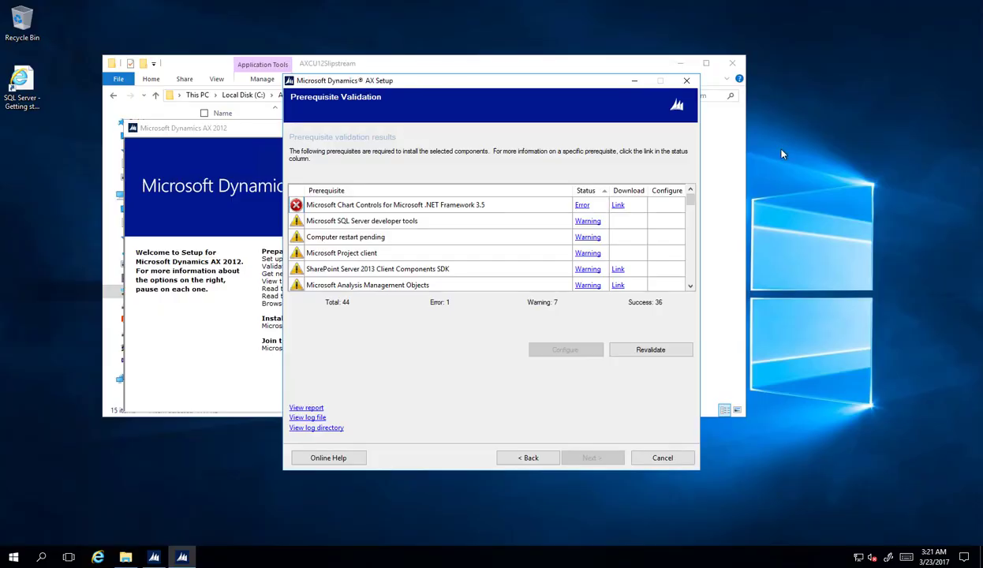
Revalidate prerequisites to 0 errors and continue with the default 32-bit components location
click(666, 349)
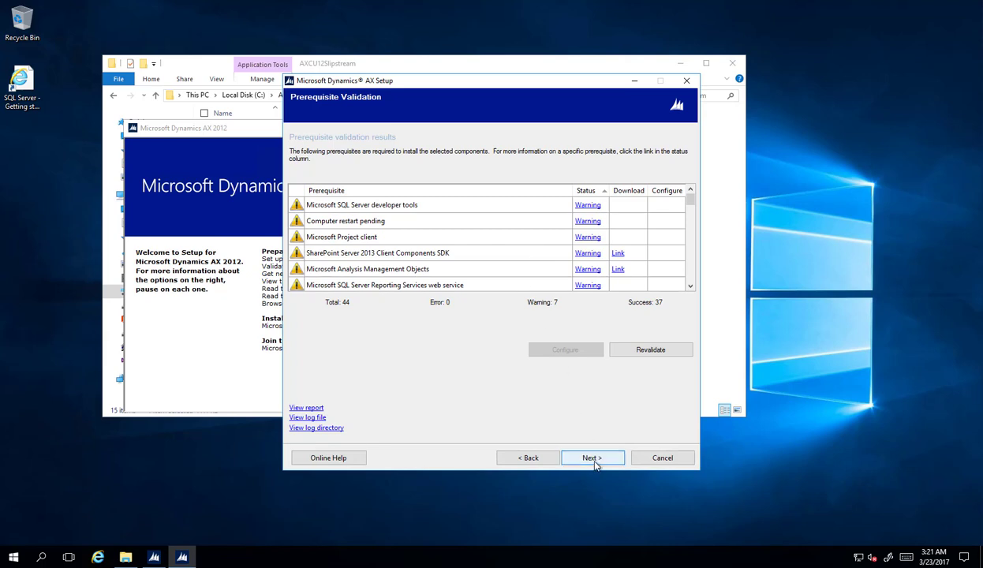
click(596, 464)
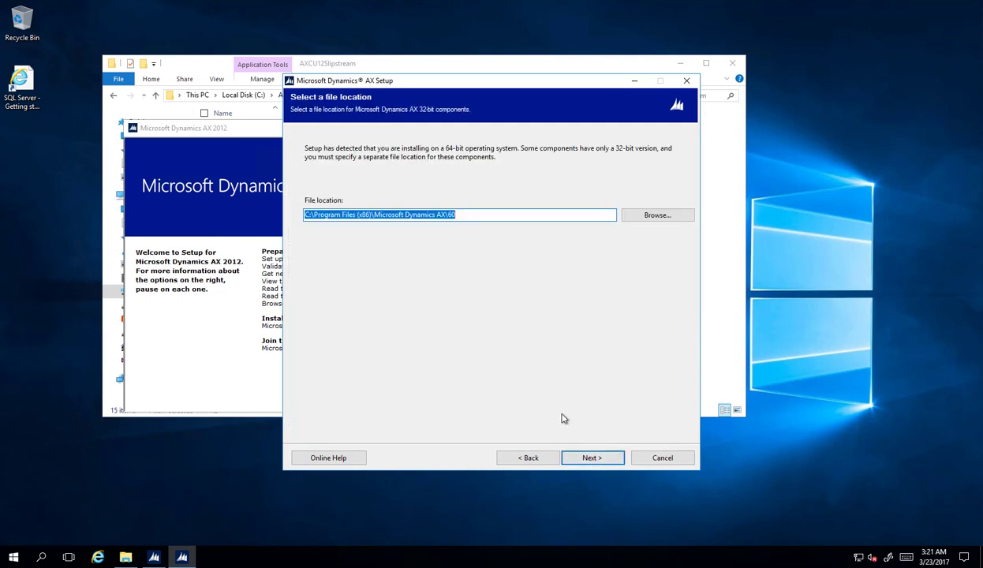
click(595, 460)
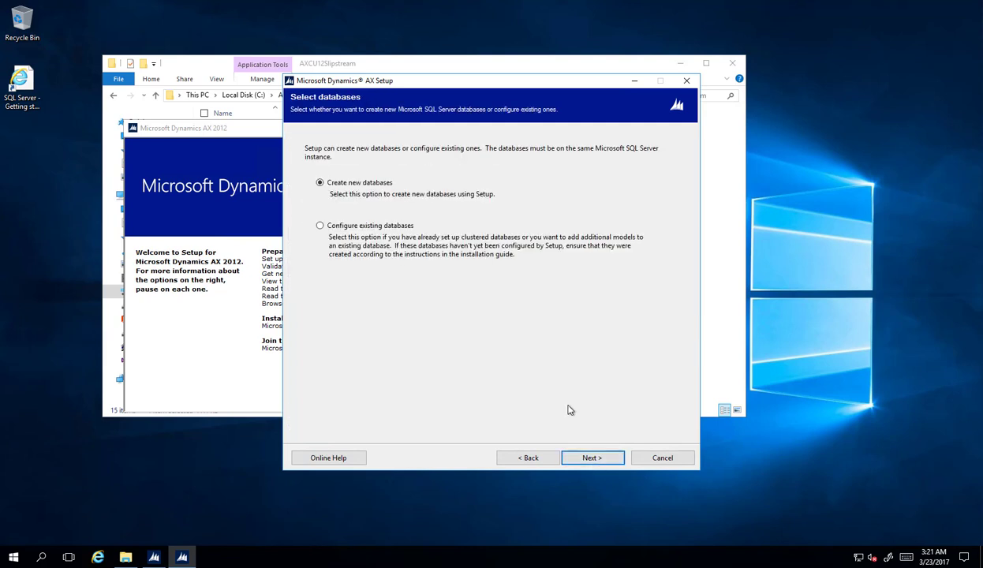
Create new databases named AX2012DEV and AX2012DEVBaseline on server AXD-DEV-102
click(592, 457)
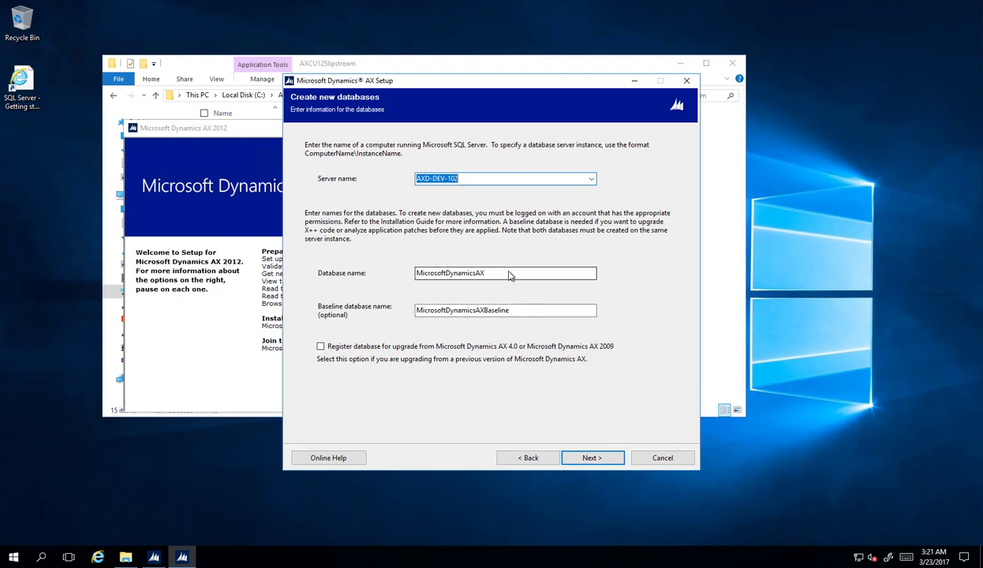
drag(509, 274, 285, 240)
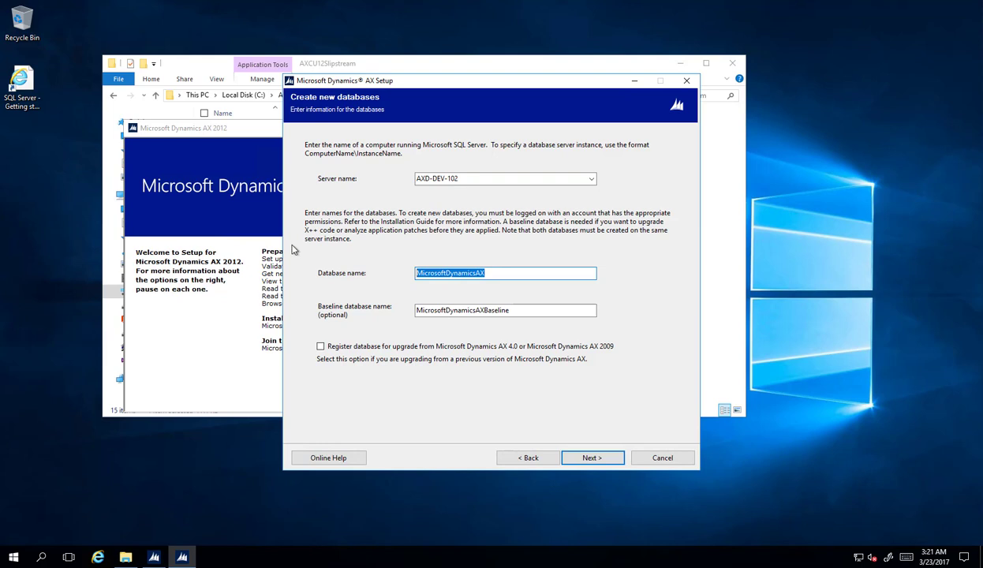
text(A)
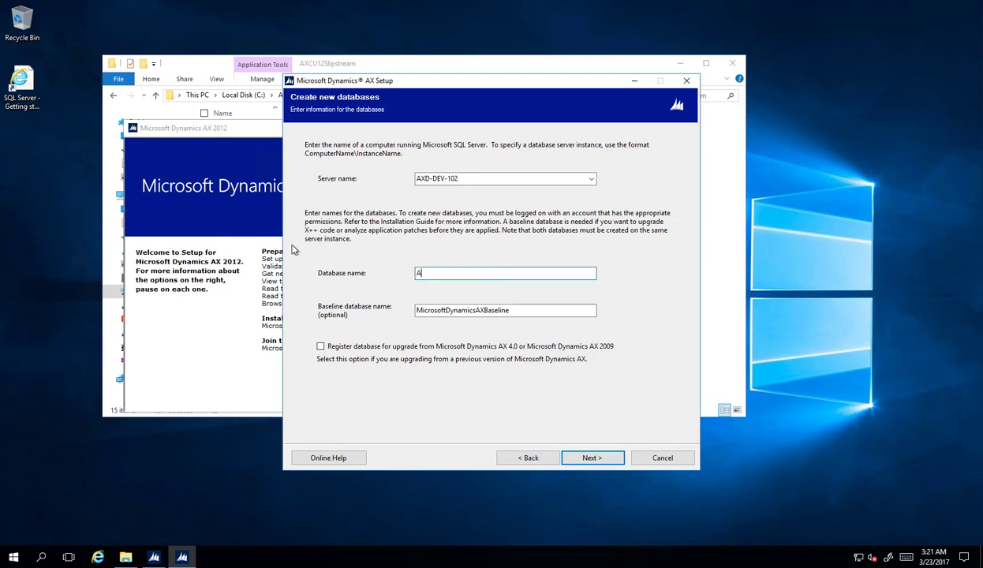
text(X2012DEV)
key(ctrl+a)
key(ctrl+c)
click(483, 310)
key(shift+Home)
key(ctrl+v)
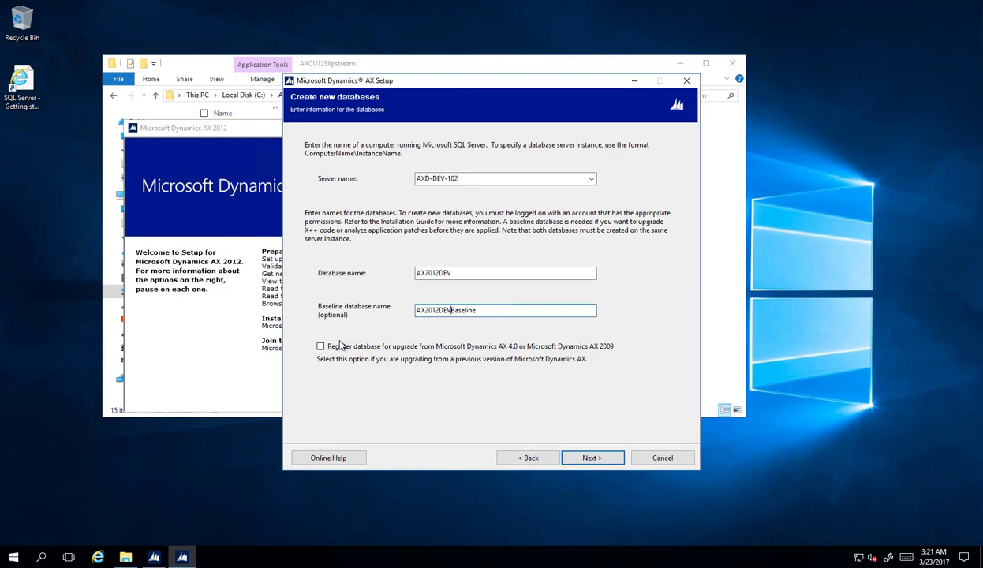
click(590, 458)
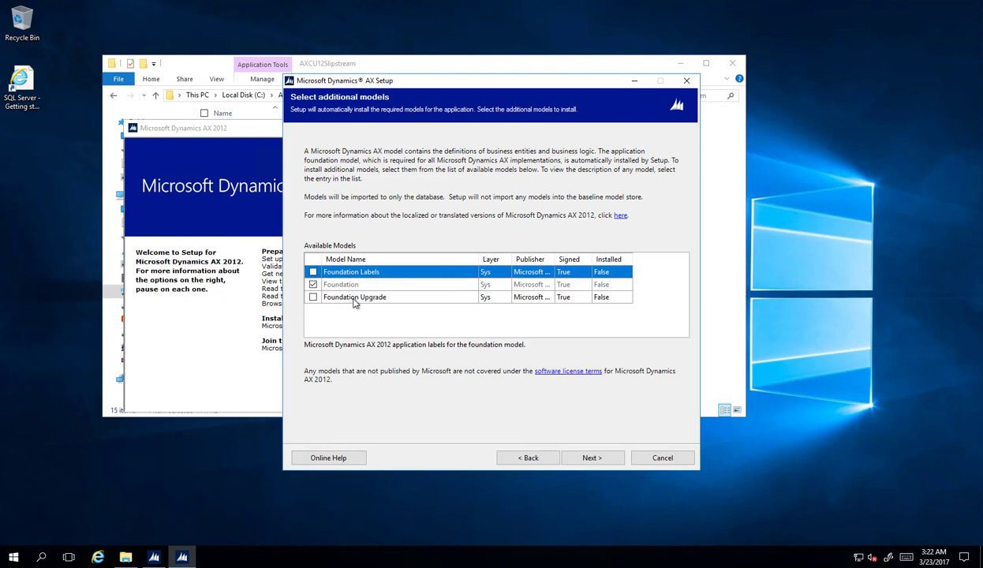
Keep the AOS instance AX2012DEV on ports 2712, 8101 and 8201 and continue
click(313, 272)
click(349, 293)
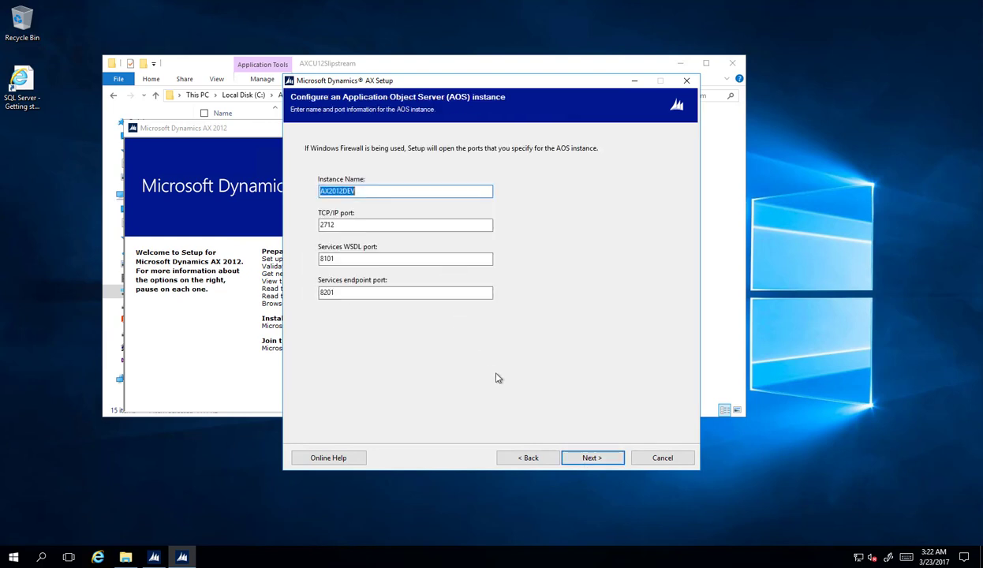
click(597, 459)
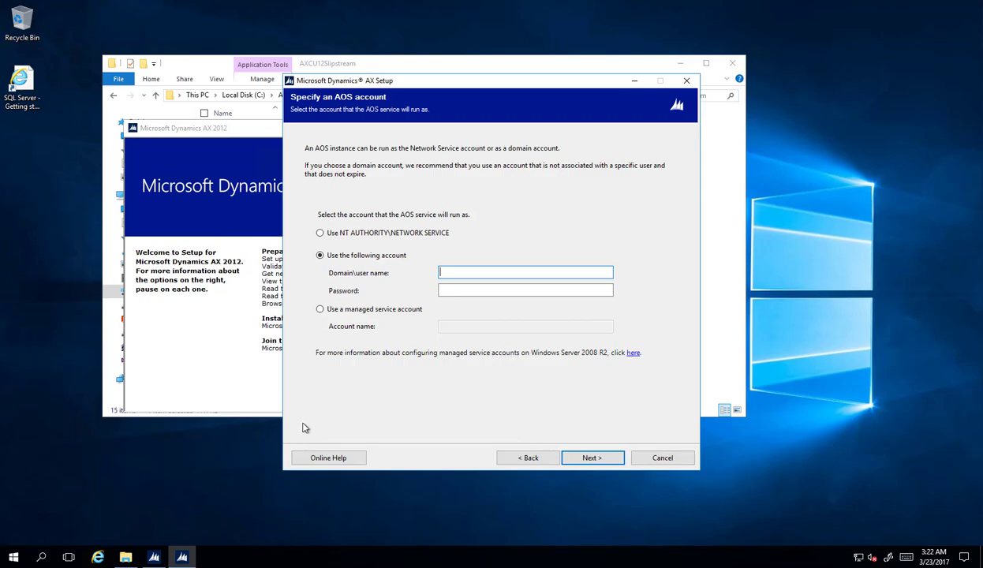
Enter the AOS service account password and continue
mouse_move(181, 556)
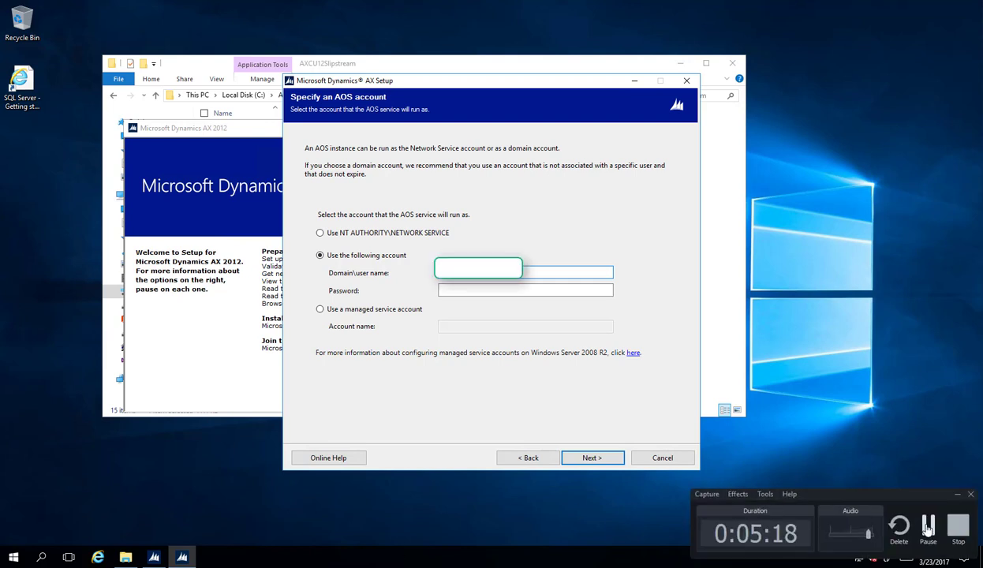
click(928, 529)
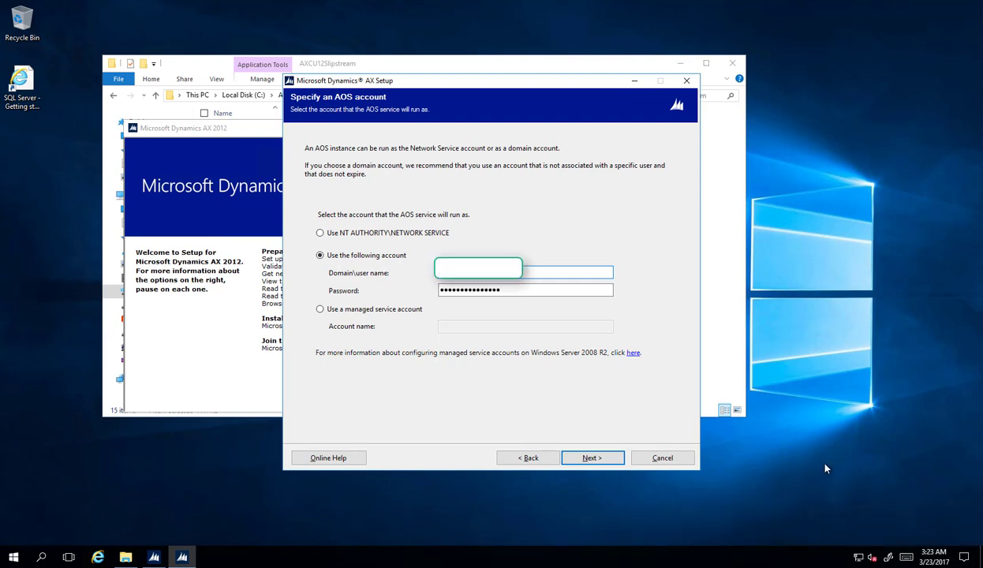
click(593, 458)
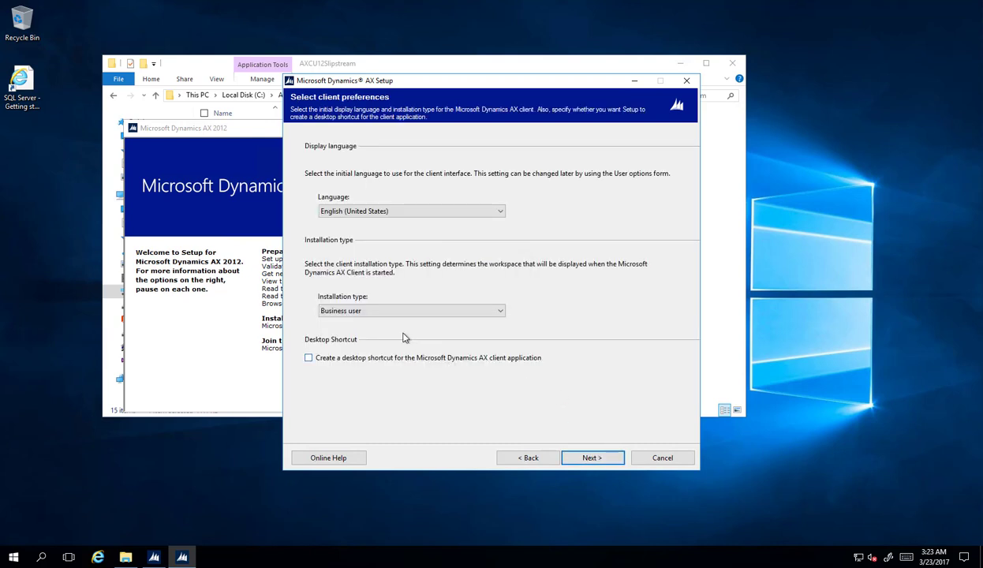
Set the client installation type to Developer
click(379, 311)
click(384, 333)
click(592, 458)
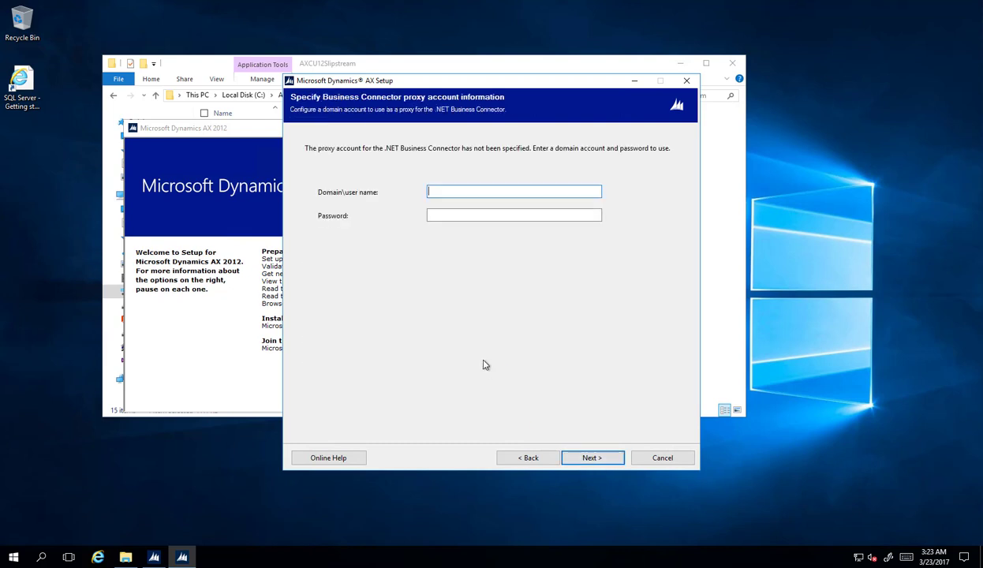
Enter the Business Connector proxy account password and clear Deploy reports
key(Tab)
text(•••••••••••••••)
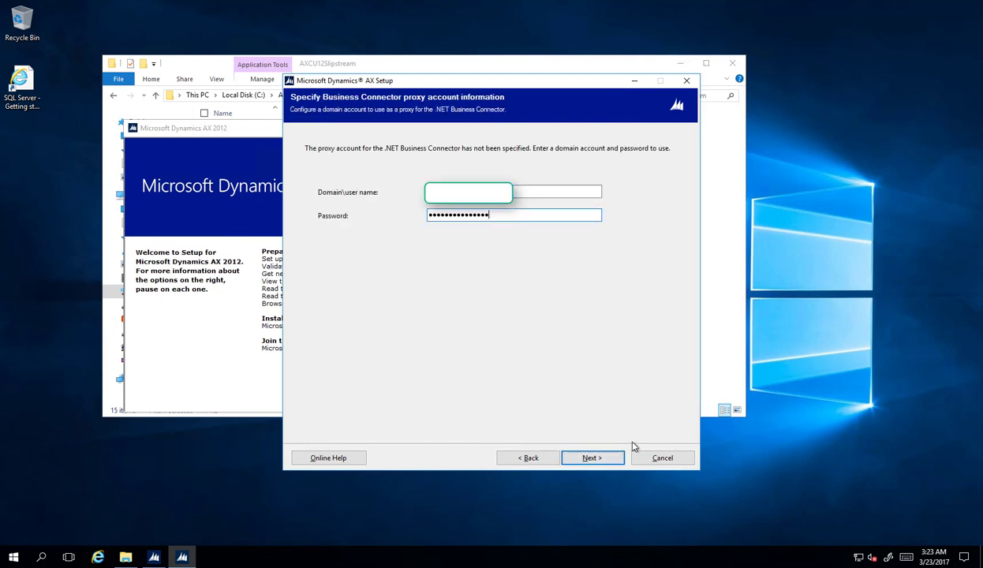
click(595, 460)
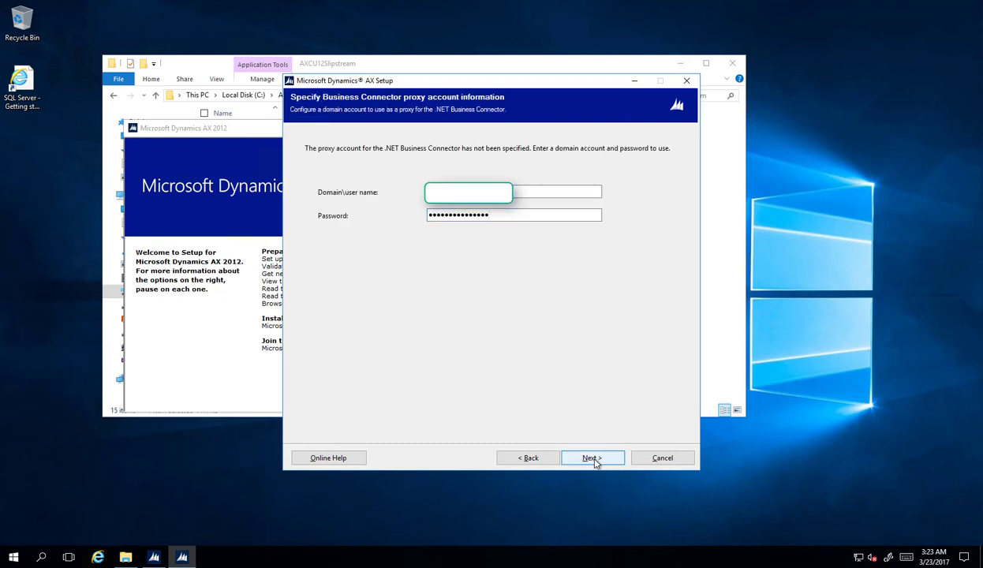
click(335, 200)
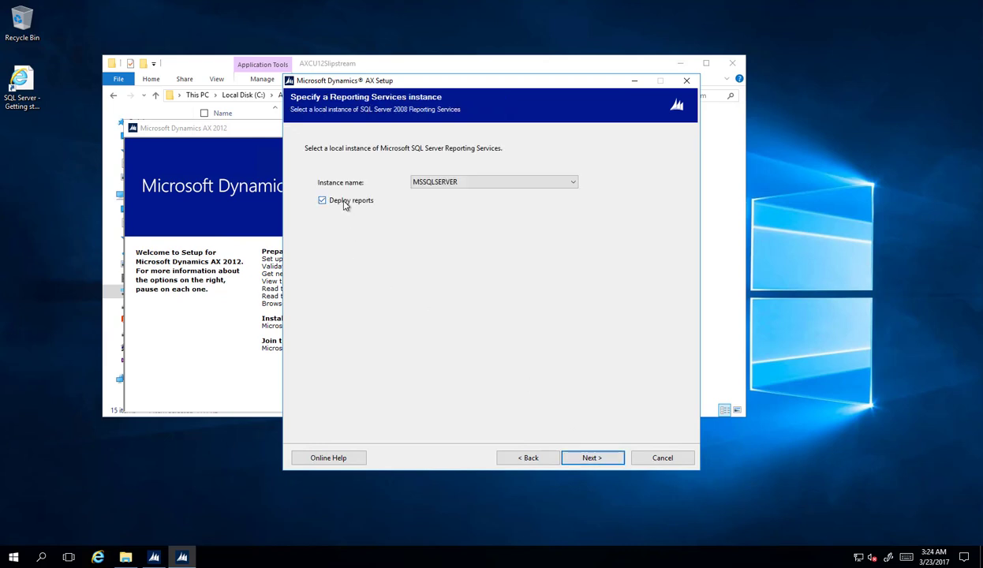
Accept the DIXF service account and server AXD-DEV-102, then run prerequisite validation
click(586, 459)
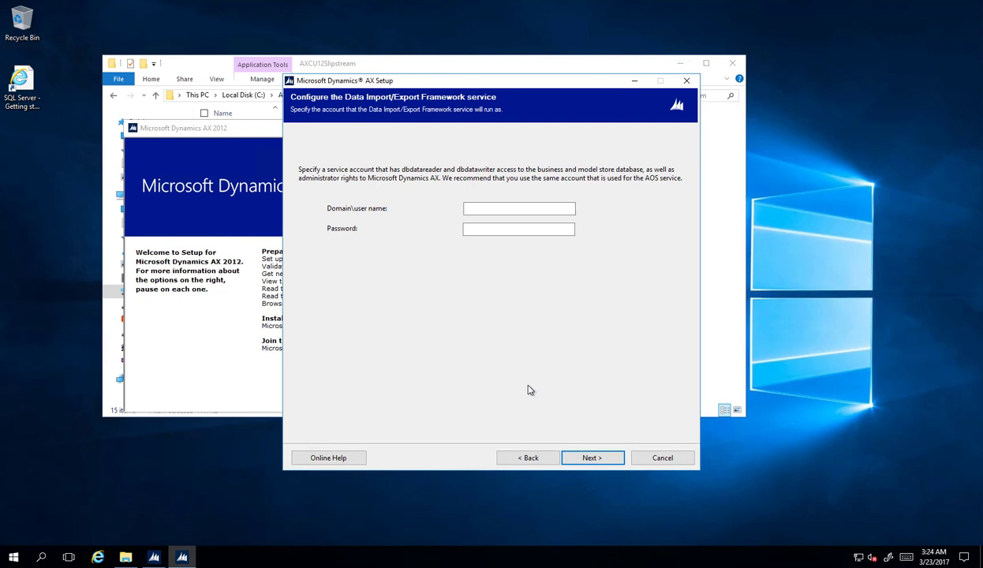
click(597, 457)
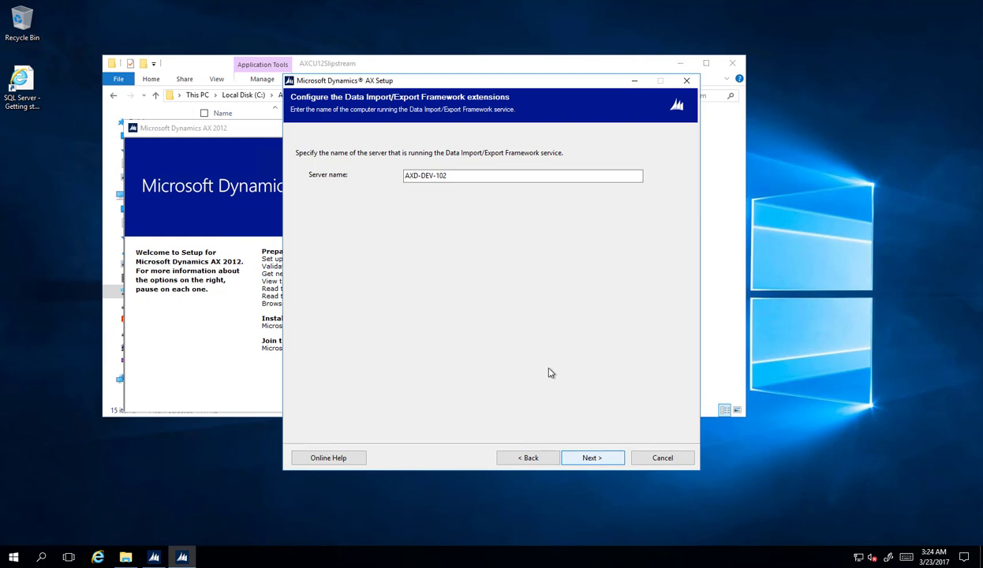
key(Return)
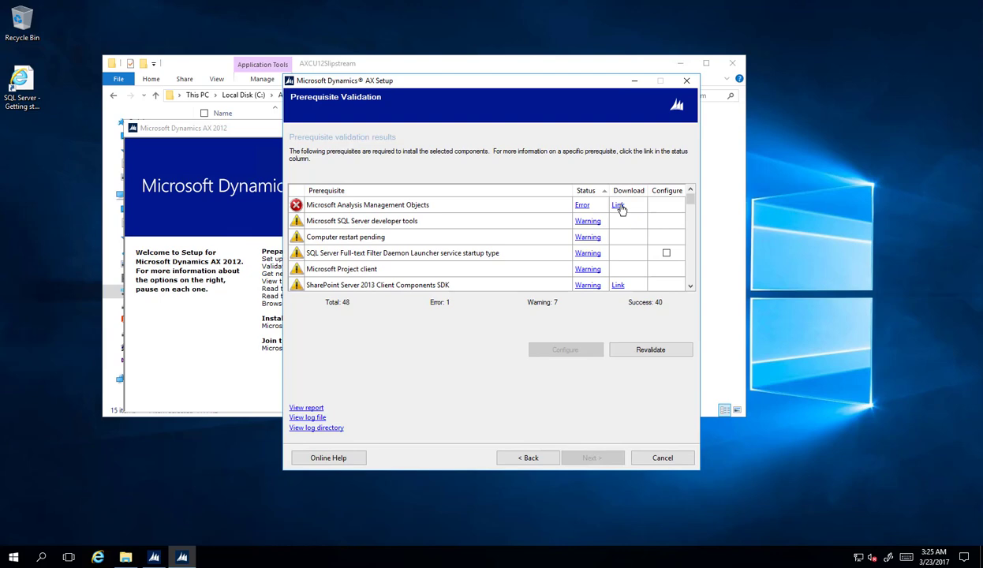
Download and install SQL Server 2008 R2 Analysis Management Objects, then close the downloads list
click(618, 206)
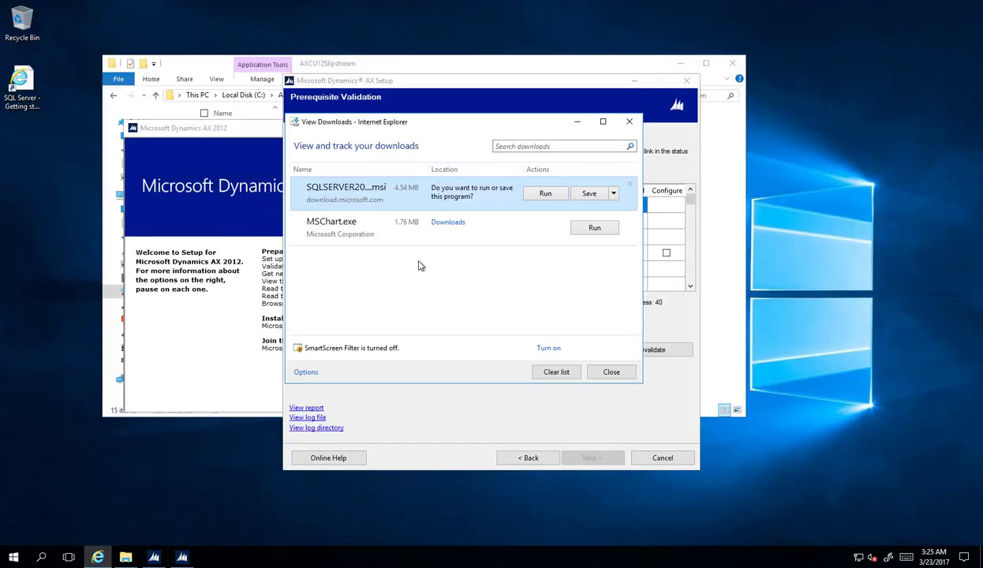
click(545, 194)
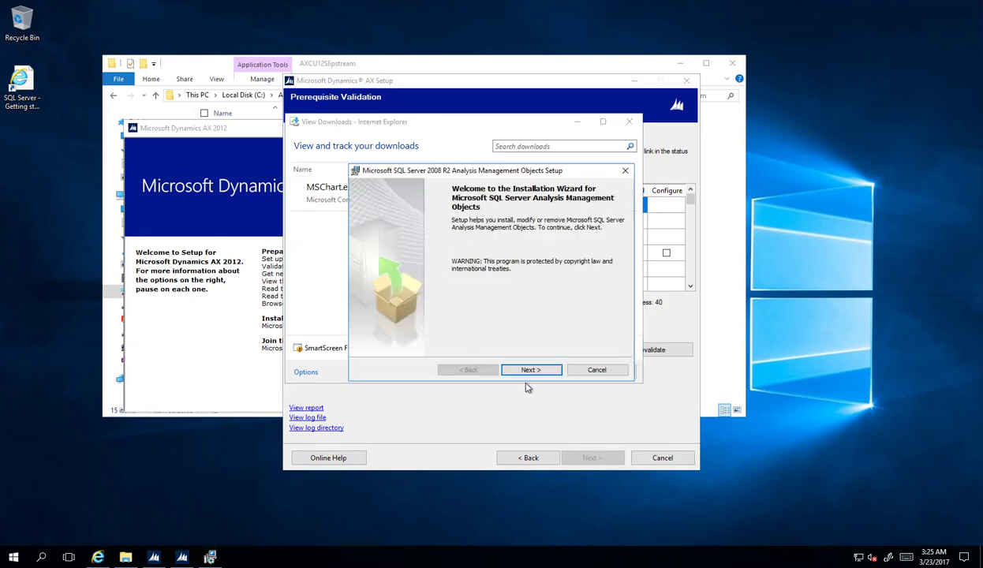
click(531, 371)
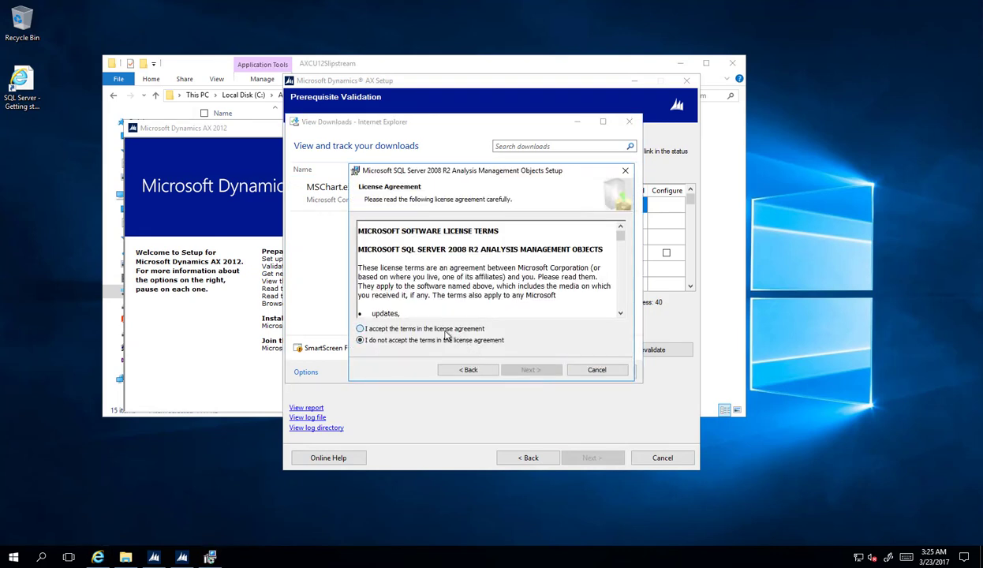
click(442, 329)
click(534, 371)
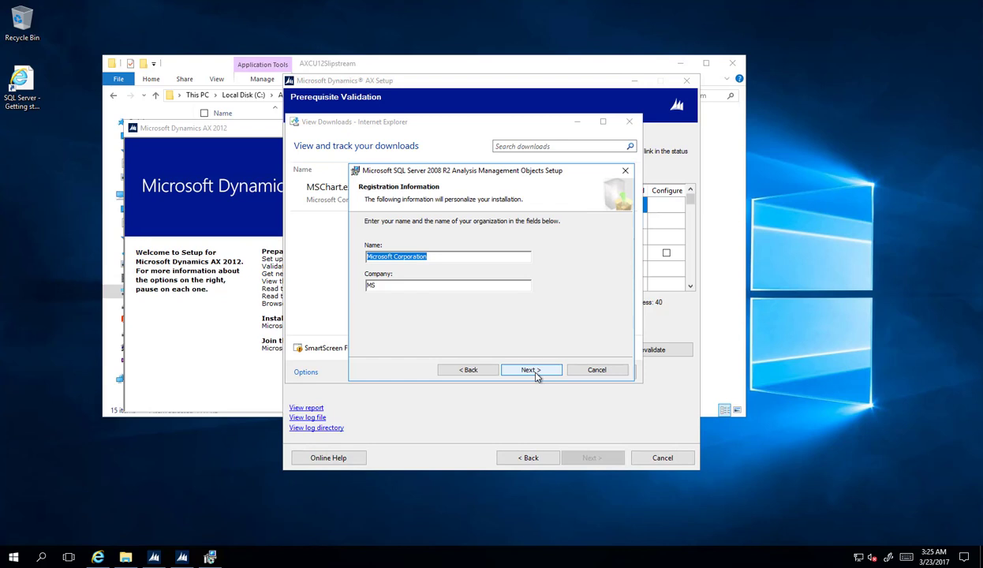
click(536, 374)
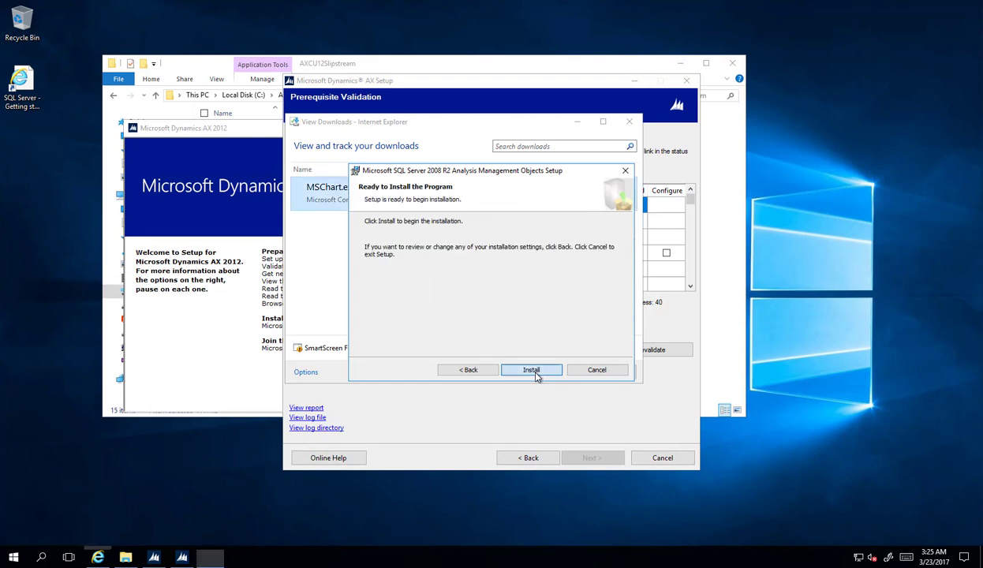
click(533, 372)
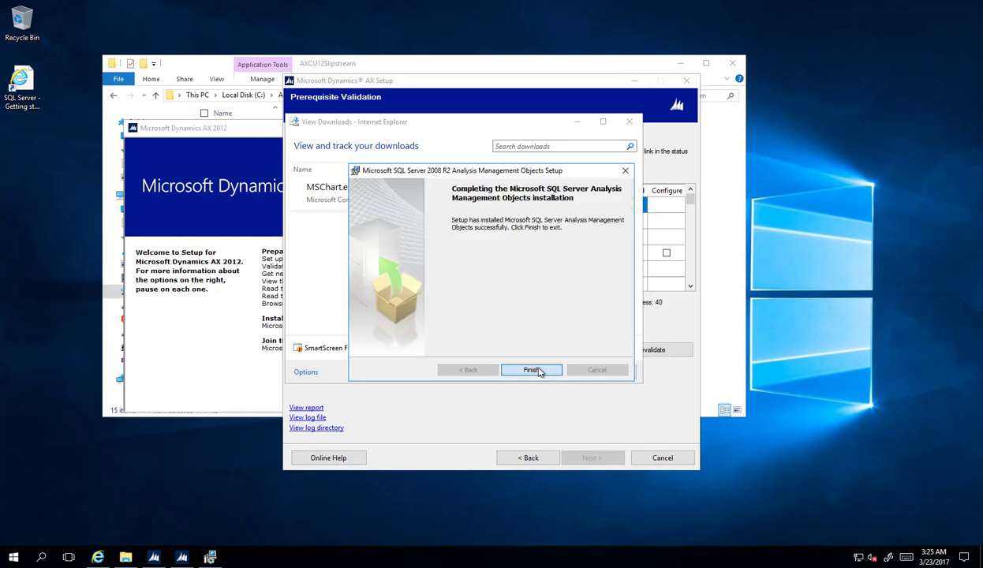
click(532, 369)
click(601, 375)
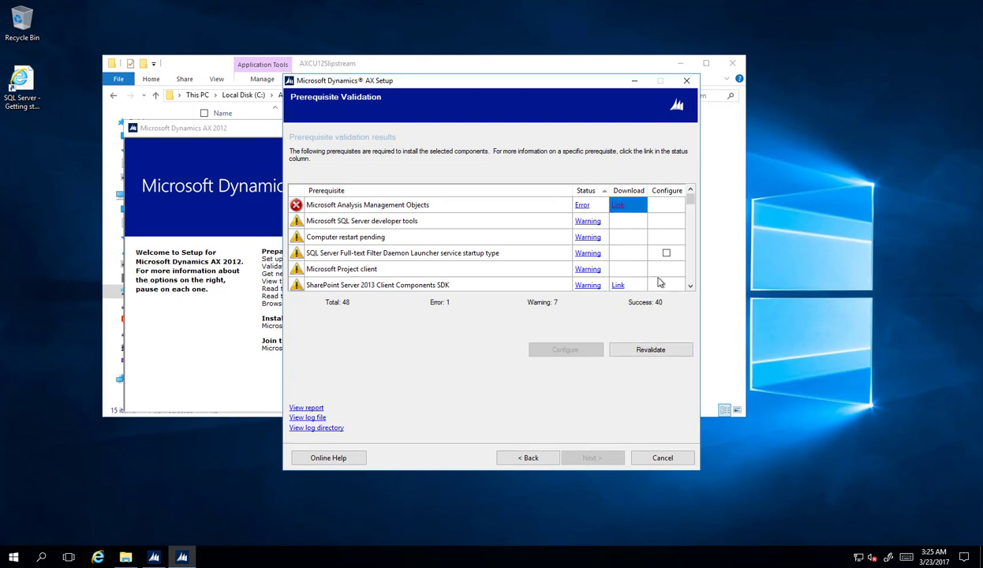
Configure the Full-text Filter Daemon Launcher to start automatically, then continue to Ready to install
click(666, 252)
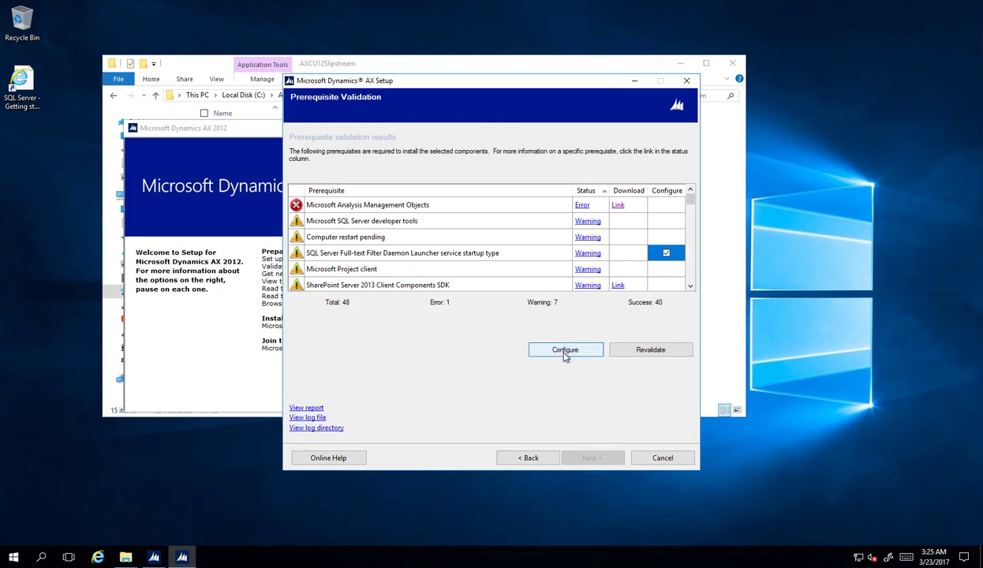
click(565, 352)
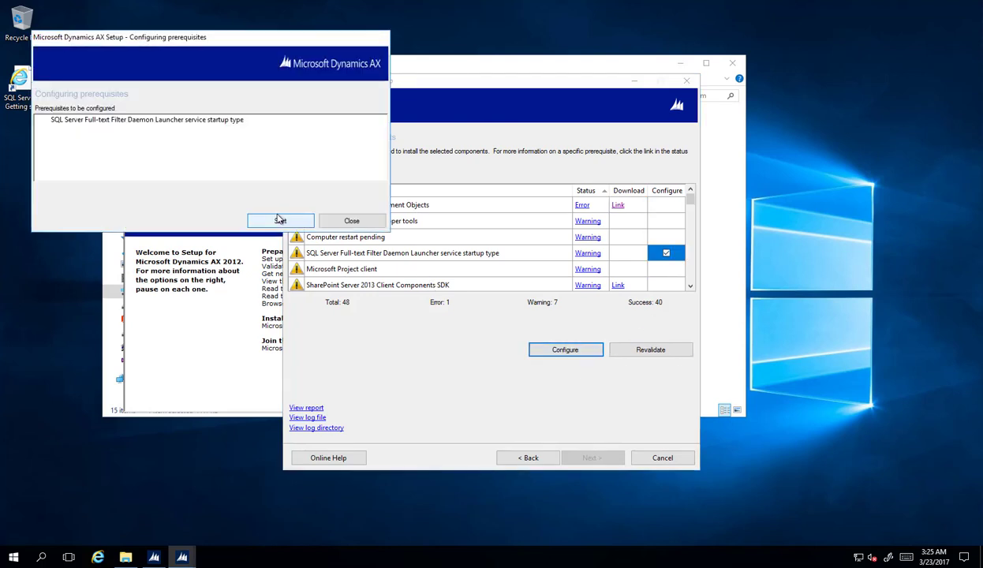
click(279, 221)
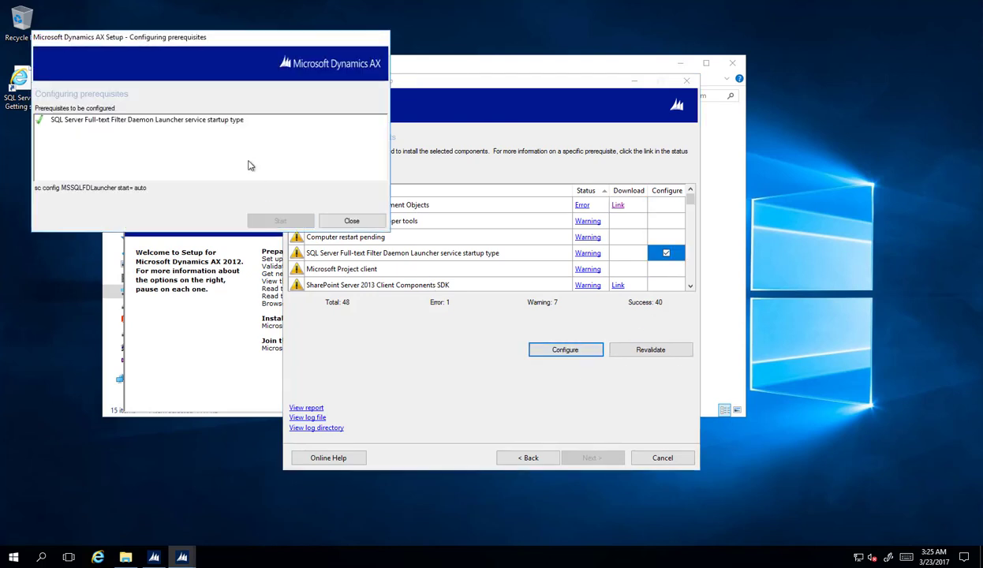
click(351, 221)
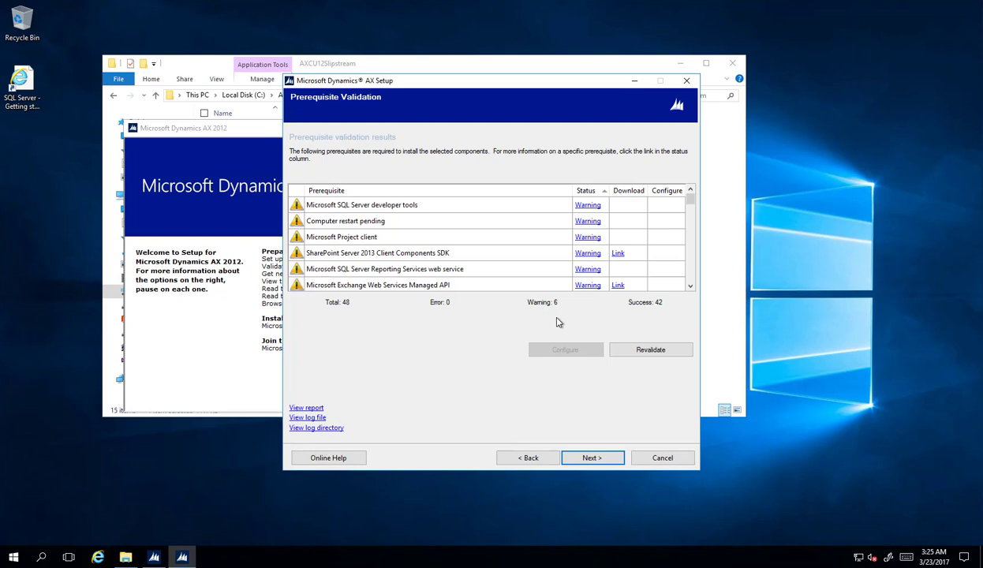
click(591, 457)
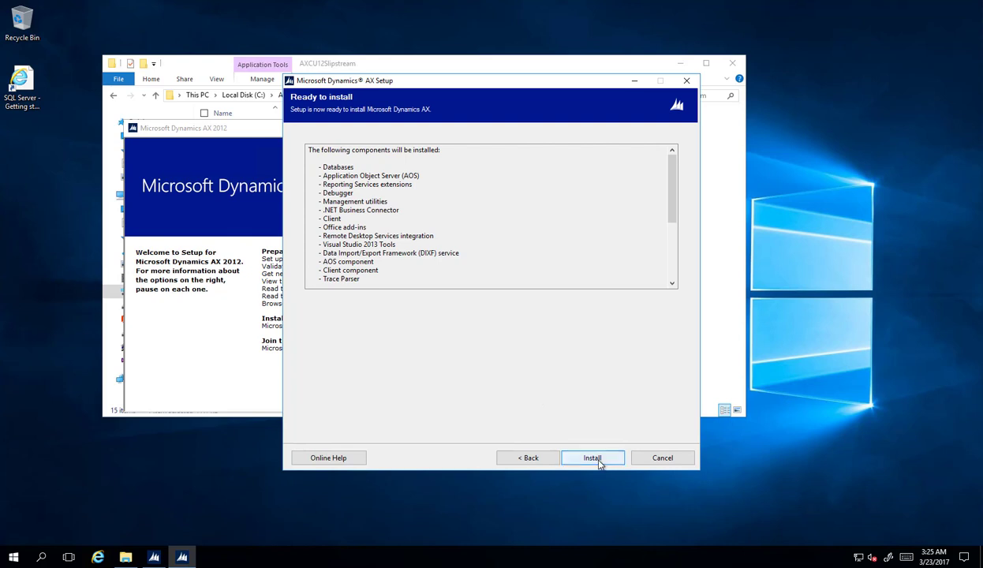
Install the AX components, answering Yes to the reporting server warning
click(593, 458)
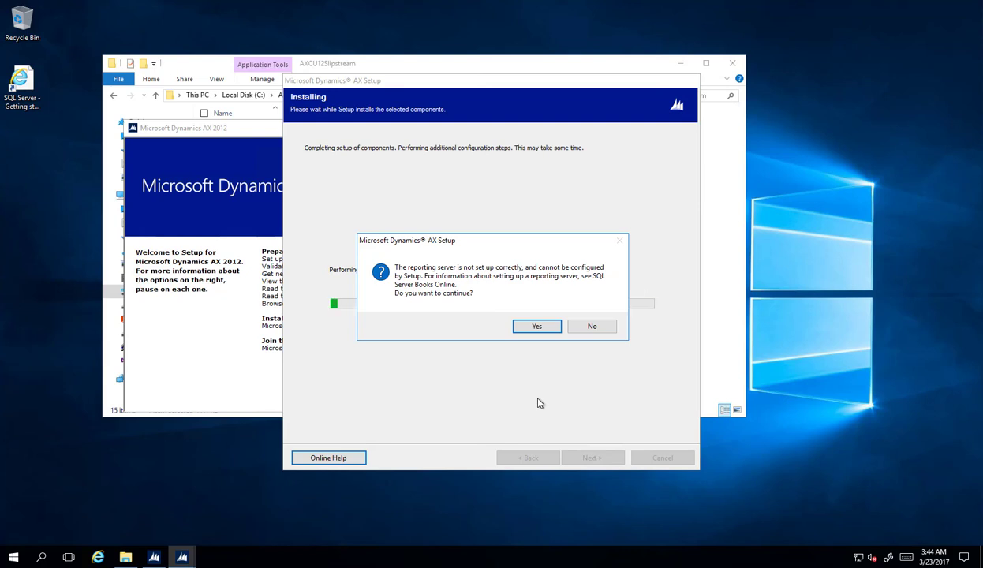
click(535, 327)
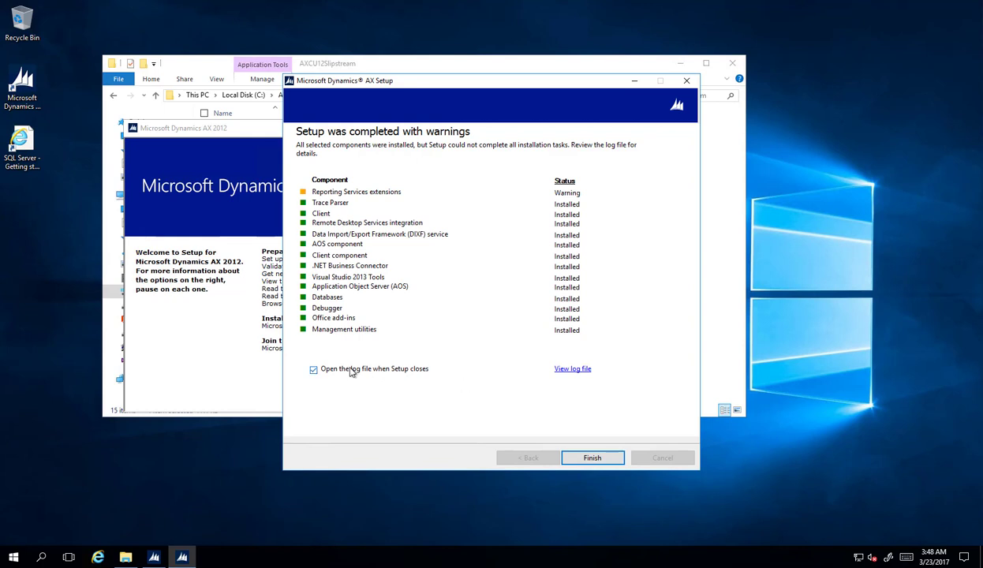
Clear 'Open the log file when Setup closes' and finish the wizard
click(315, 371)
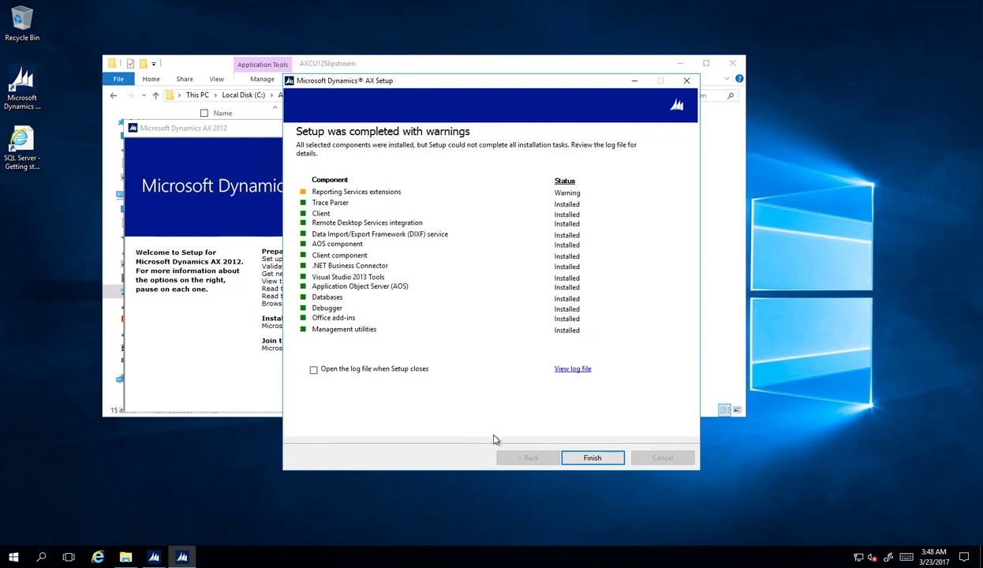
click(592, 457)
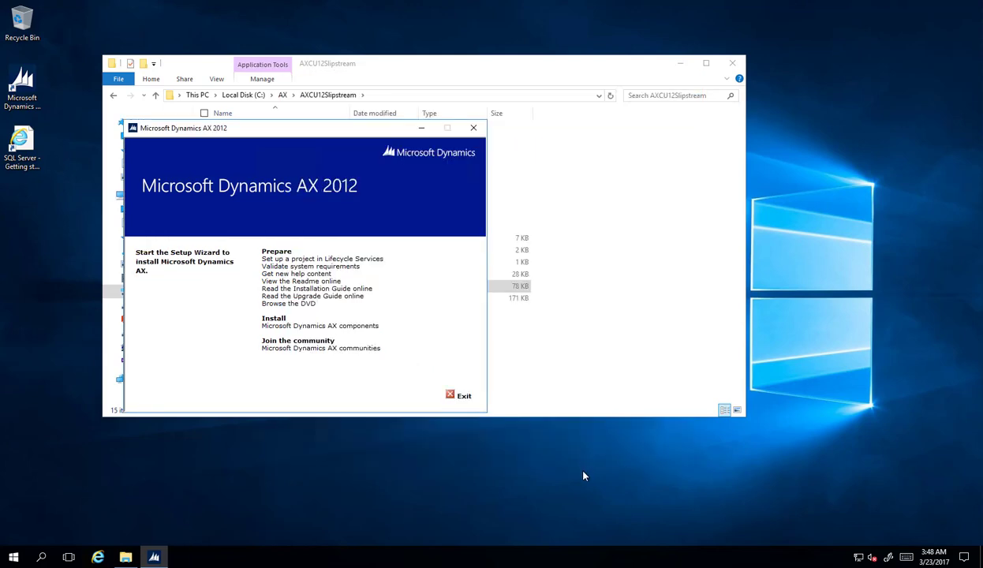